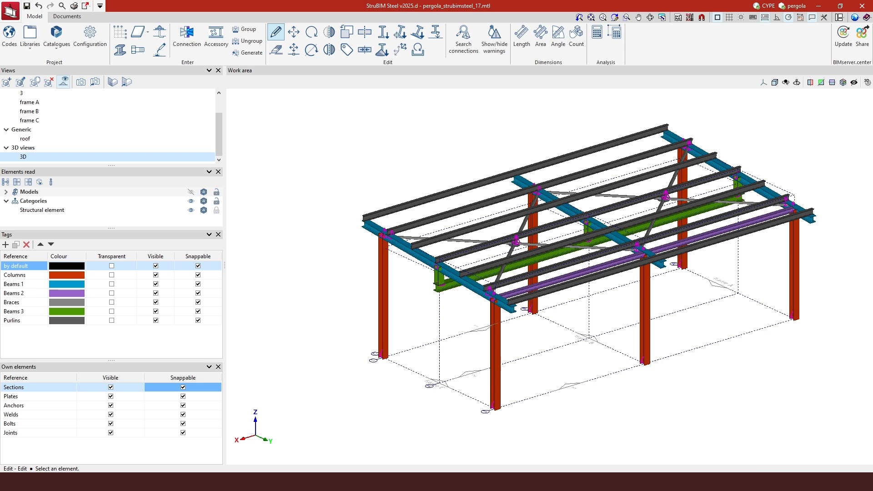
# - Launch a second session of StruBIM Steel from the CYPE Menu and bring its empty start window forward
pyautogui.hotkey('alt', 'Tab')
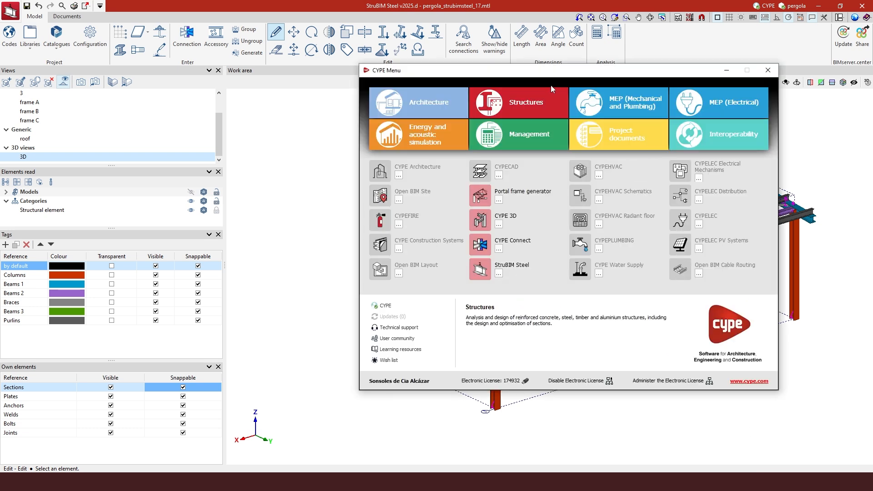
pyautogui.click(519, 268)
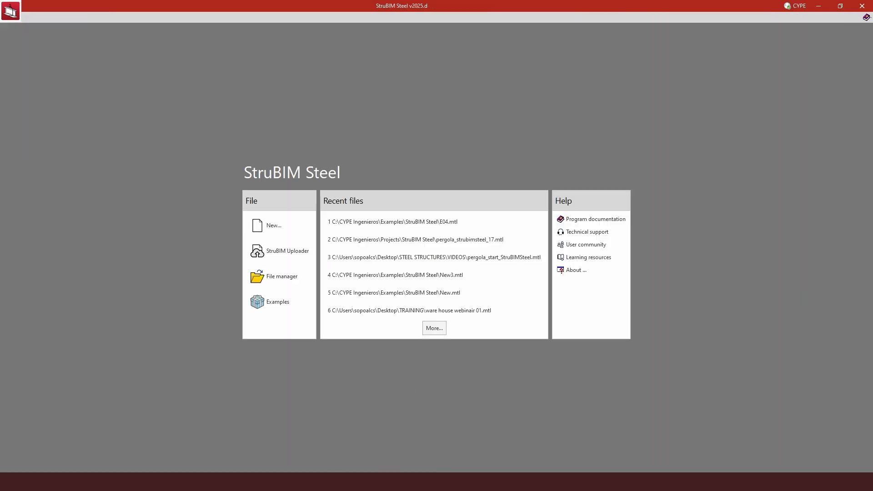
pyautogui.moveTo(321, 481)
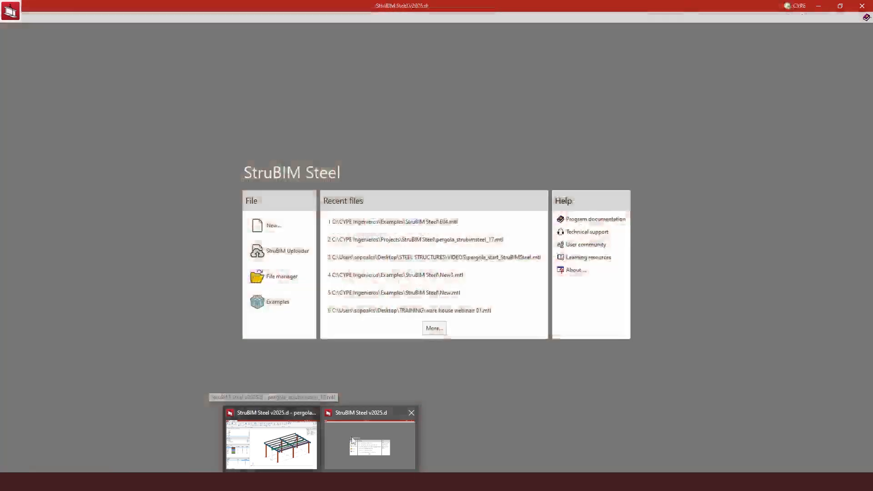
pyautogui.click(351, 437)
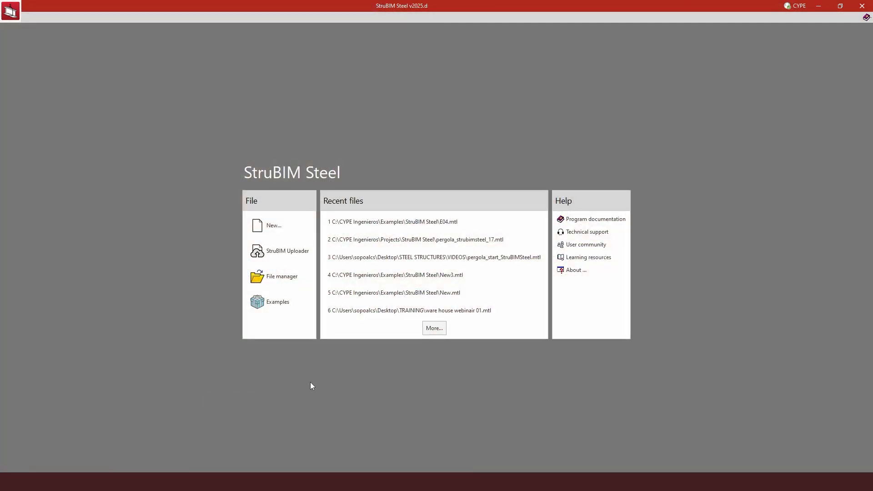
# - Open the example project E04 "Cubierta" and fit the whole 3D model in the work area
pyautogui.click(278, 302)
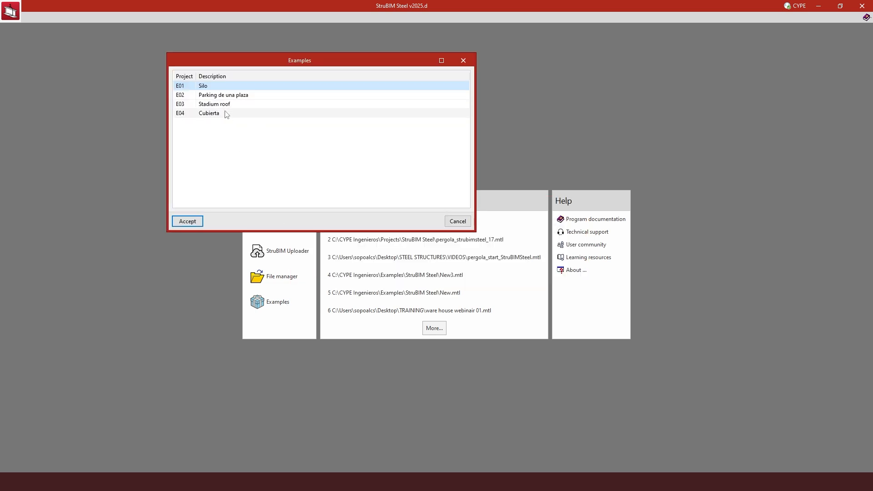
pyautogui.click(215, 113)
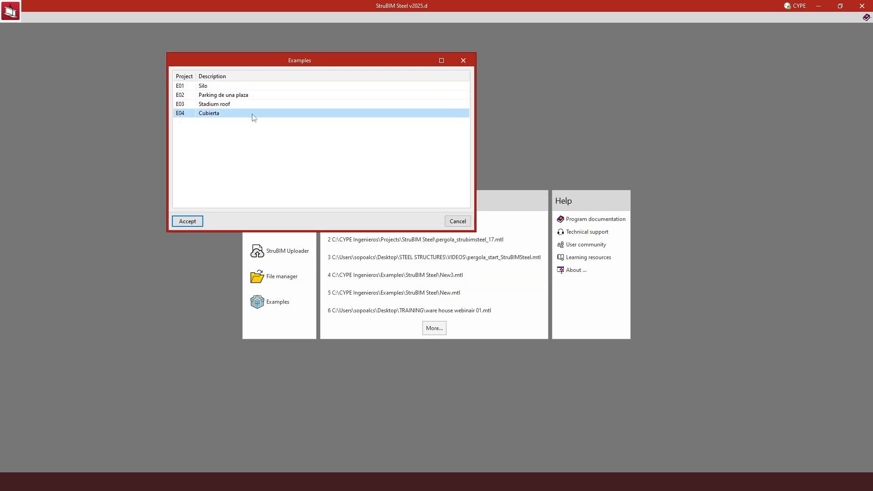
pyautogui.click(187, 222)
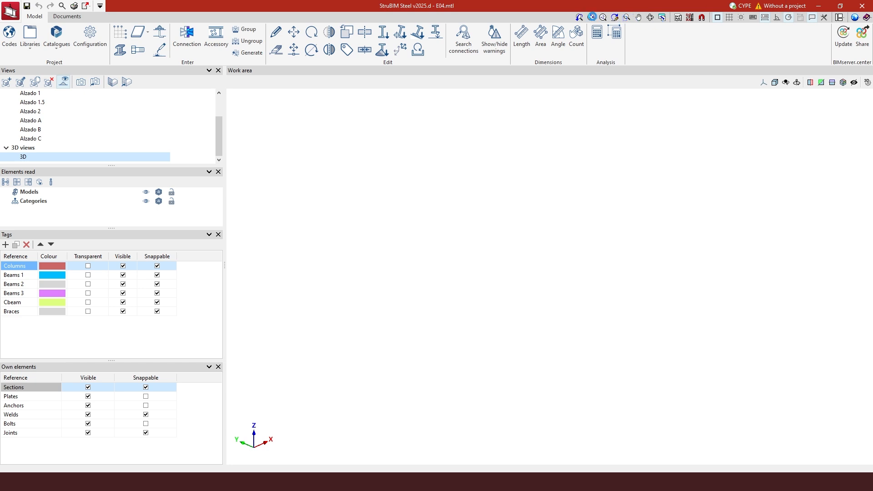
pyautogui.click(592, 17)
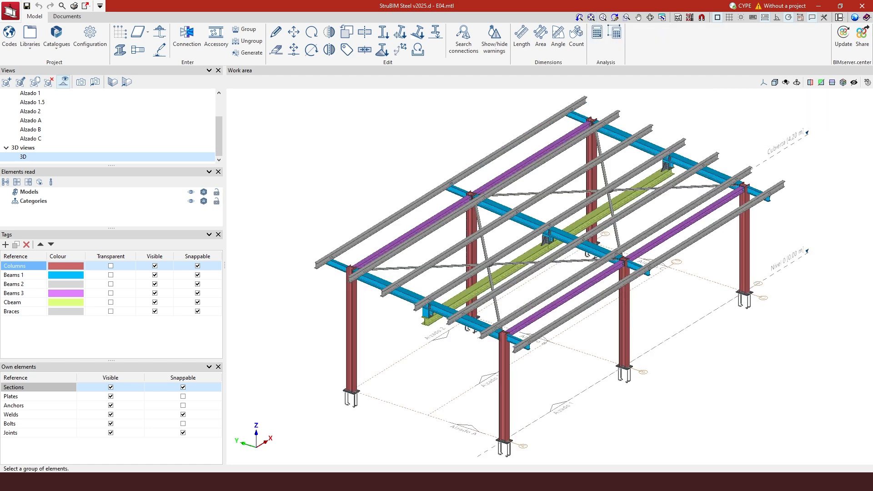
# - Compare the pergola model with the E04 example and examine the example's columns, beams and joints in 3D
pyautogui.moveTo(300, 453)
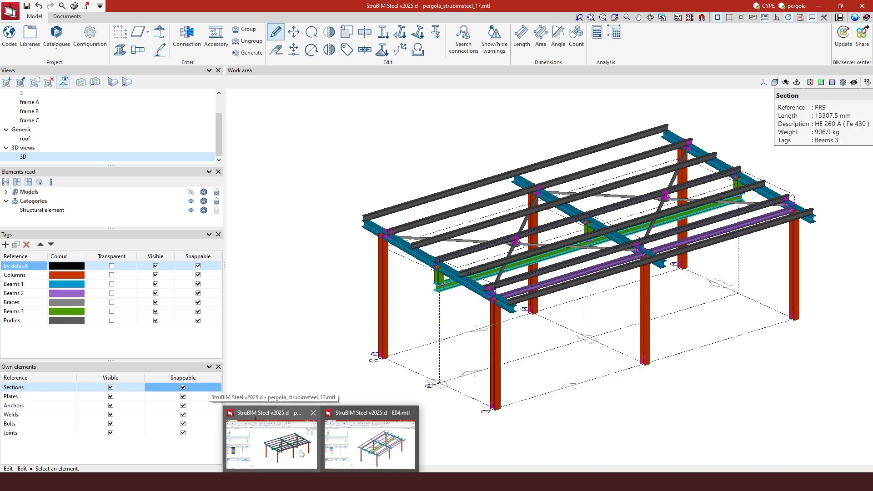
pyautogui.moveTo(368, 443)
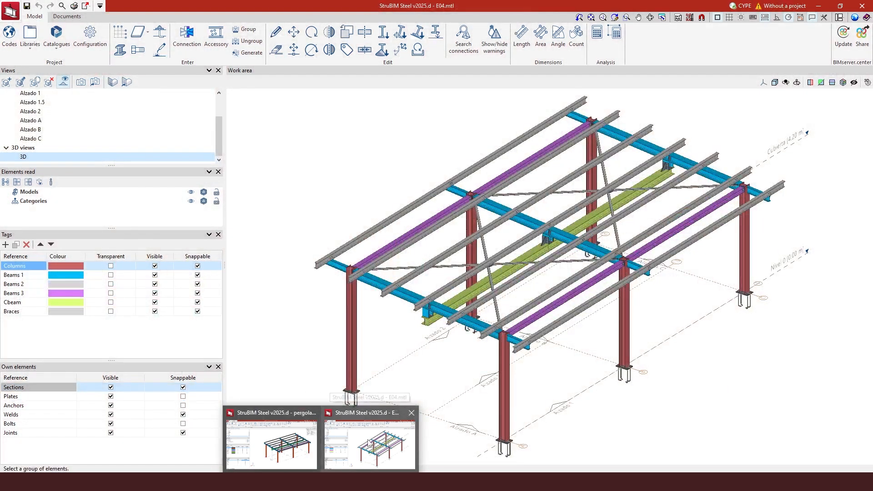
pyautogui.click(368, 443)
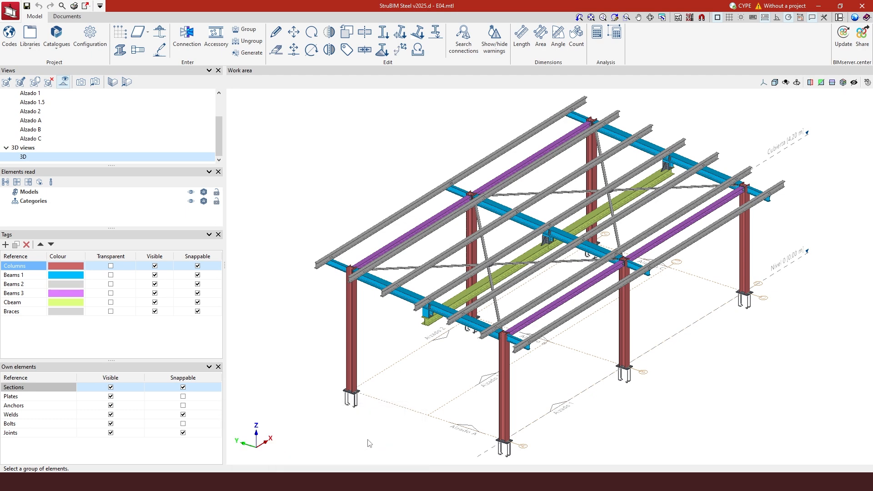
pyautogui.scroll(5, 353, 273)
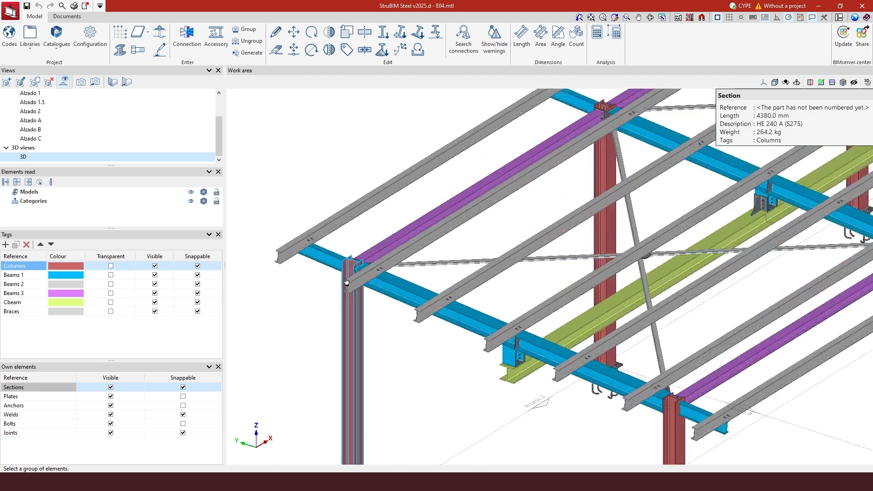
pyautogui.keyDown('shift'); pyautogui.moveTo(478, 323); pyautogui.dragTo(452, 322, button='middle'); pyautogui.keyUp('shift')
pyautogui.scroll(-6, 359, 322)
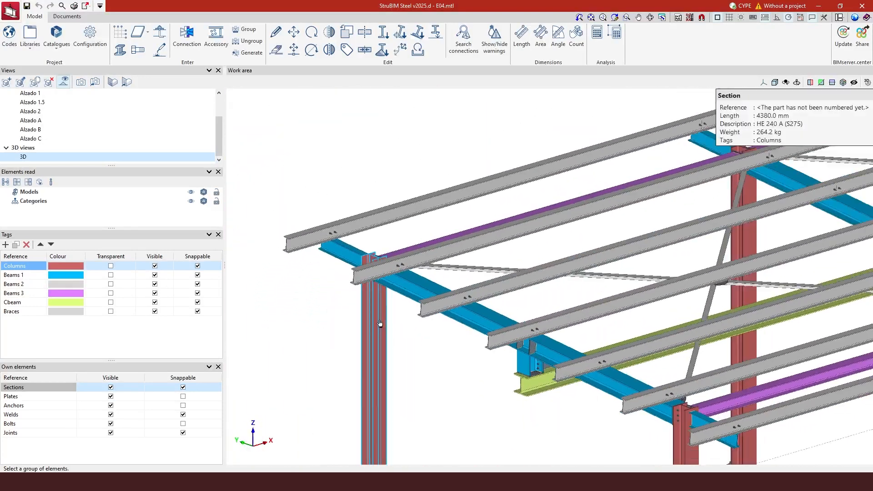
pyautogui.scroll(4, 359, 322)
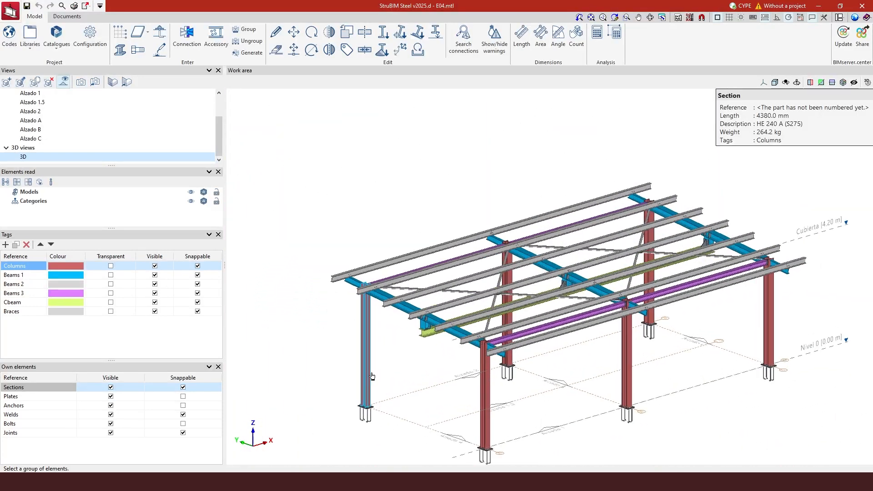
pyautogui.scroll(-1, 426, 245)
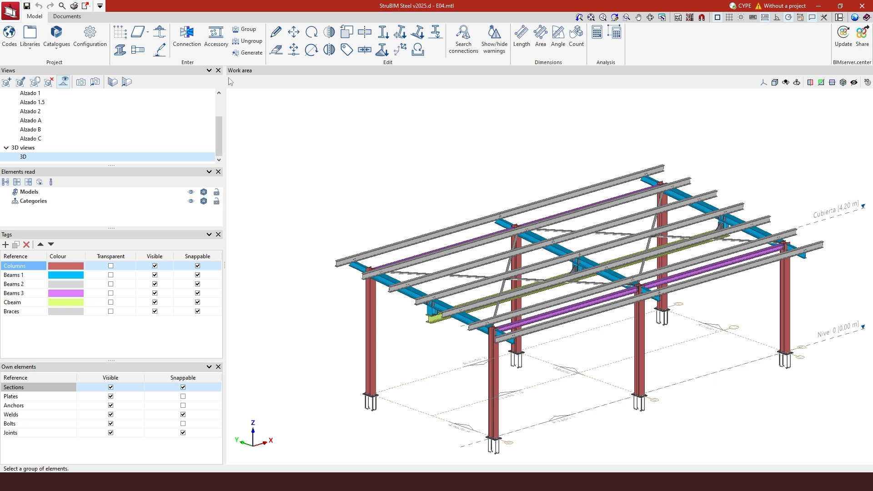
# - Open for editing the connection where the short HE 240 A post meets the underside of the blue end beam
pyautogui.click(191, 49)
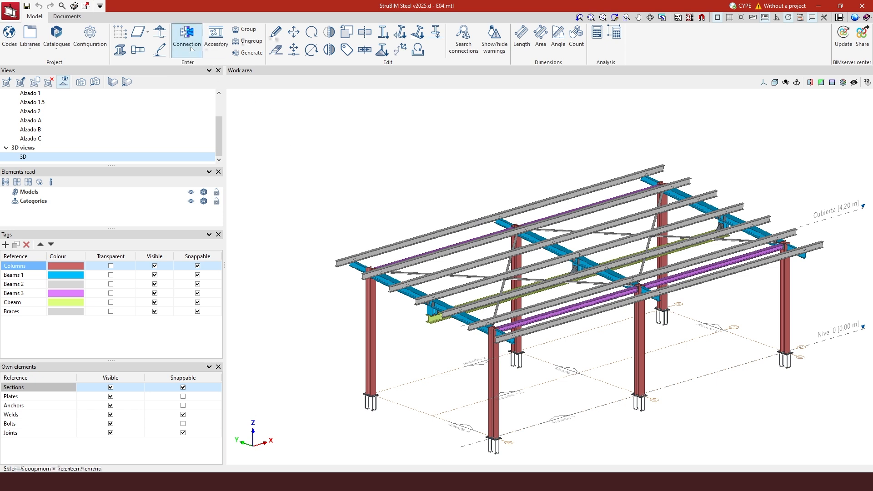
pyautogui.click(275, 31)
pyautogui.scroll(8, 420, 311)
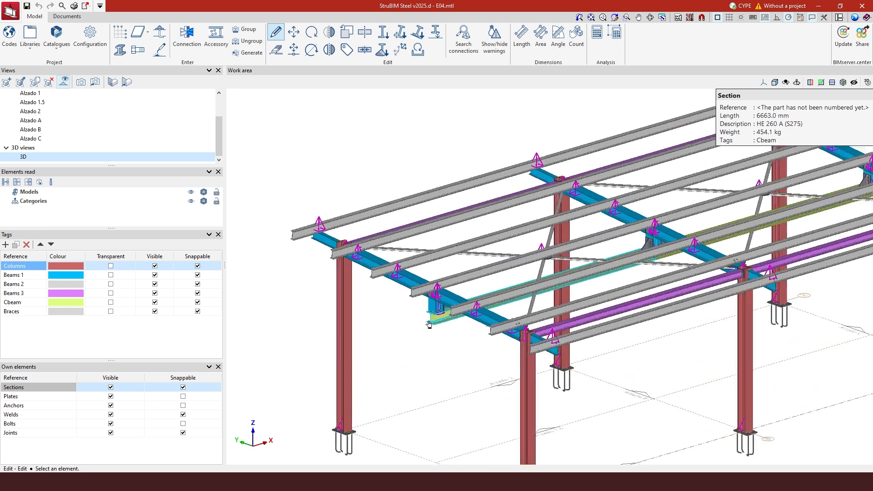
pyautogui.scroll(6, 427, 312)
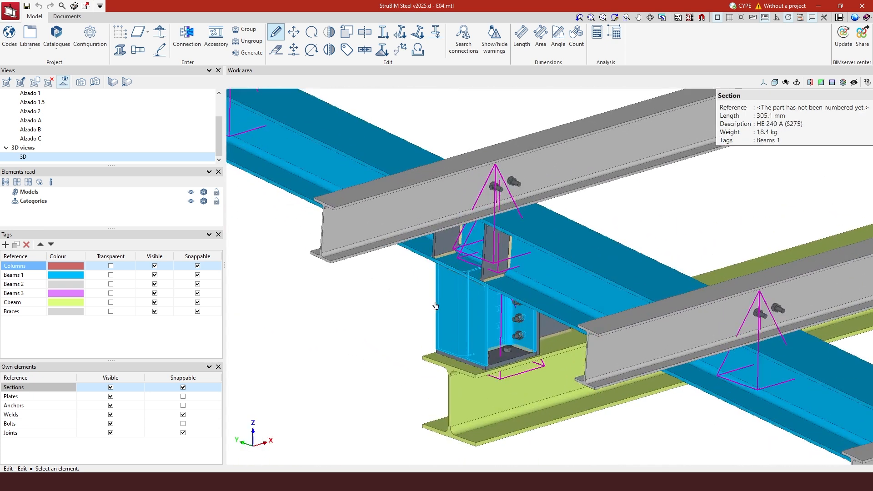
pyautogui.click(558, 237)
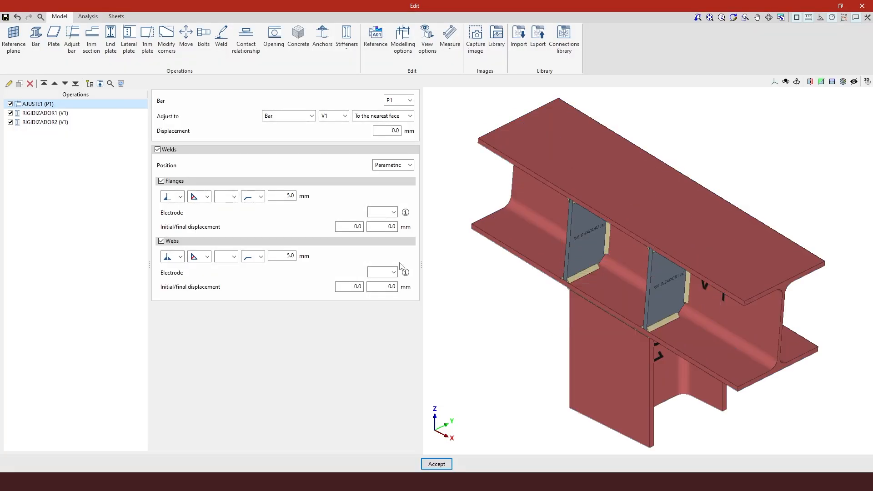
# - Export this stiffened beam-to-post connection to the connections library with the reference "ST 4"
pyautogui.click(539, 46)
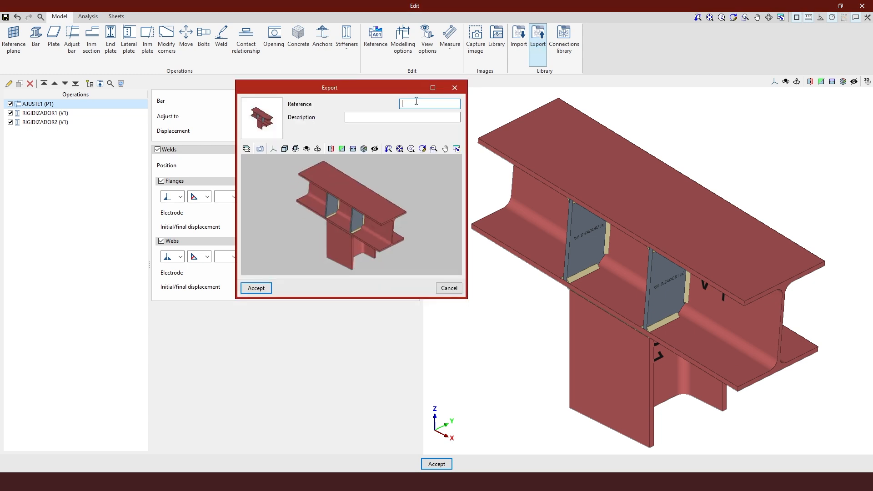
pyautogui.write('STn')
pyautogui.write('4')
pyautogui.click(263, 291)
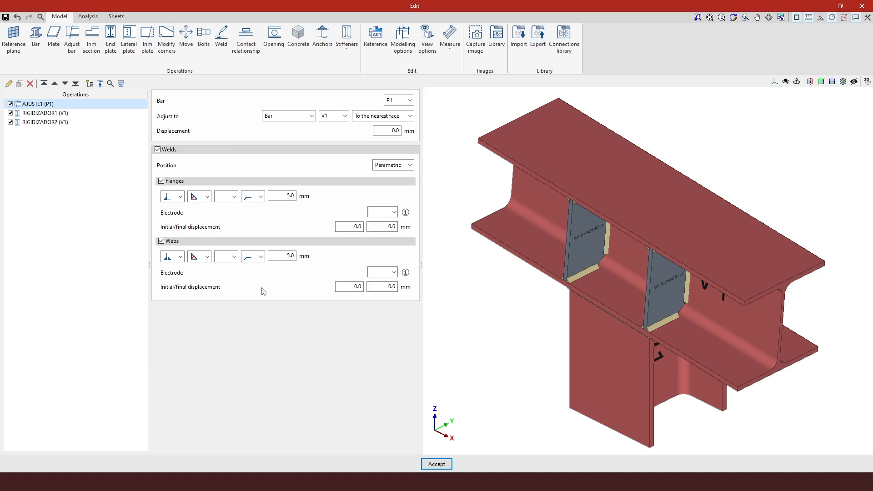
# - Export the W01 and ST 4 connections from the connections library to the default work directory on the drive
pyautogui.click(563, 50)
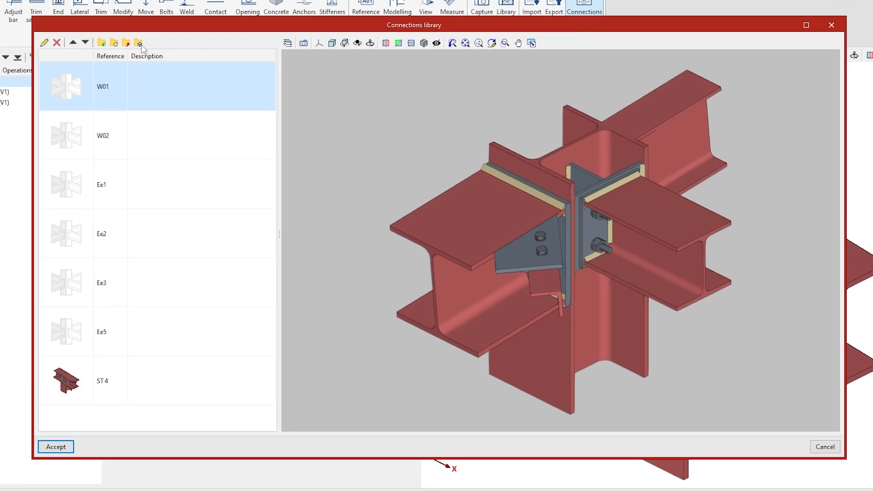
pyautogui.moveTo(283, 25); pyautogui.dragTo(312, 63)
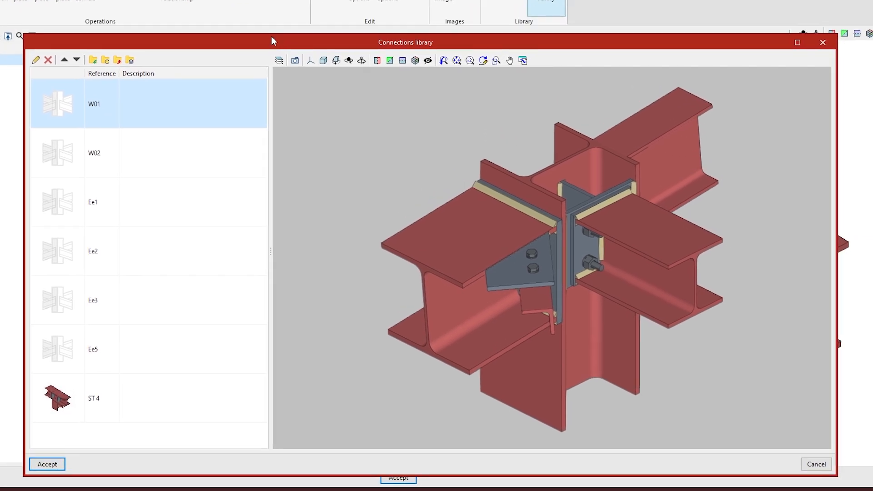
pyautogui.click(136, 102)
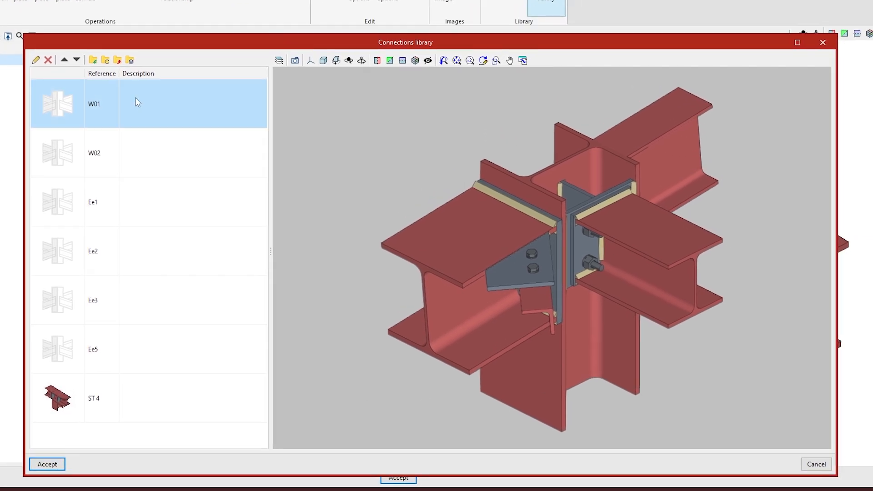
pyautogui.click(117, 61)
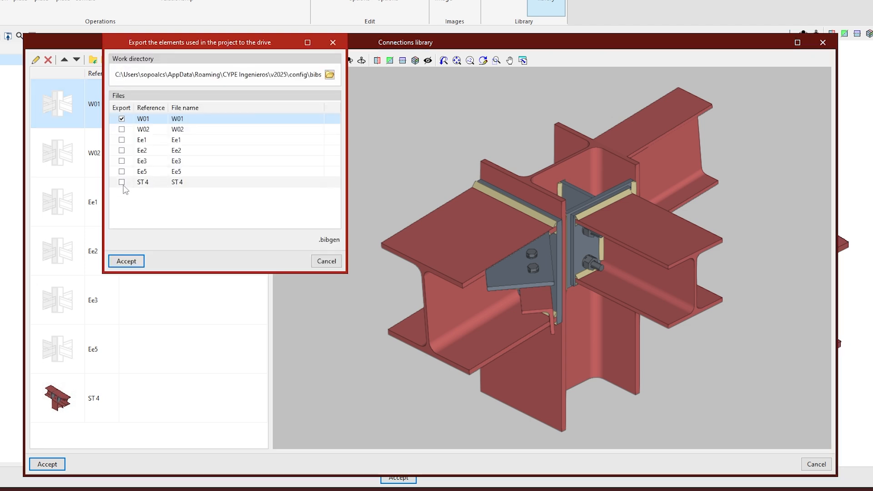
pyautogui.click(122, 182)
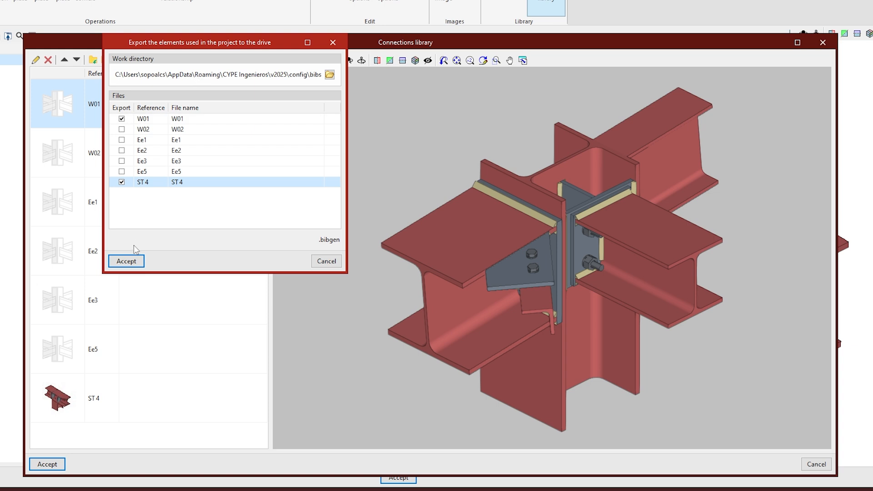
pyautogui.click(127, 261)
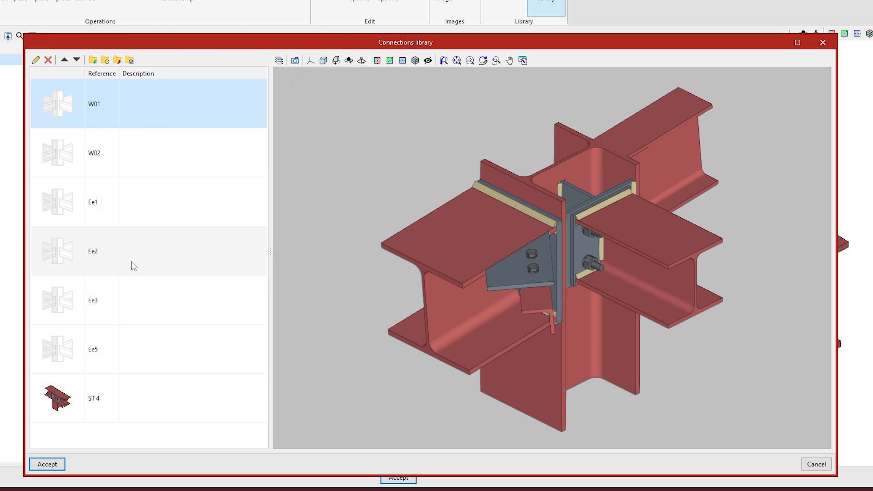
# - Check the list of connection files used as initial values for new jobs, down to the ST 4 entry
pyautogui.click(131, 61)
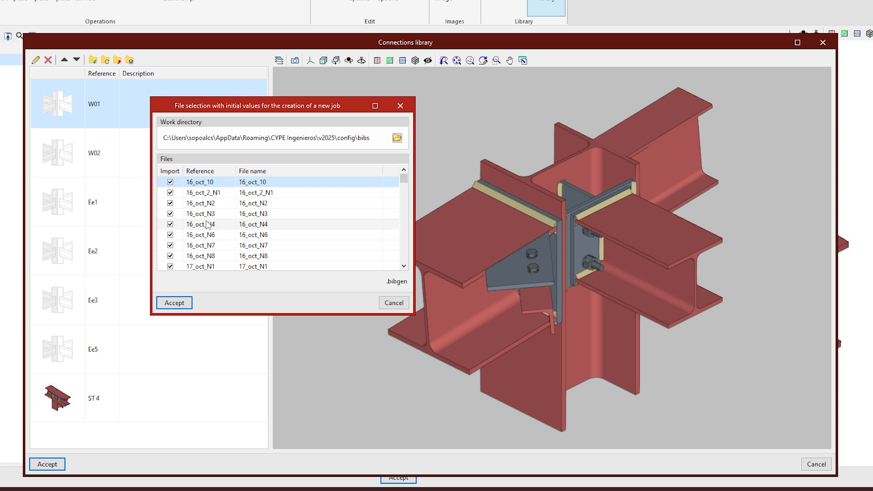
pyautogui.scroll(-5, 207, 224)
pyautogui.scroll(-5, 207, 224)
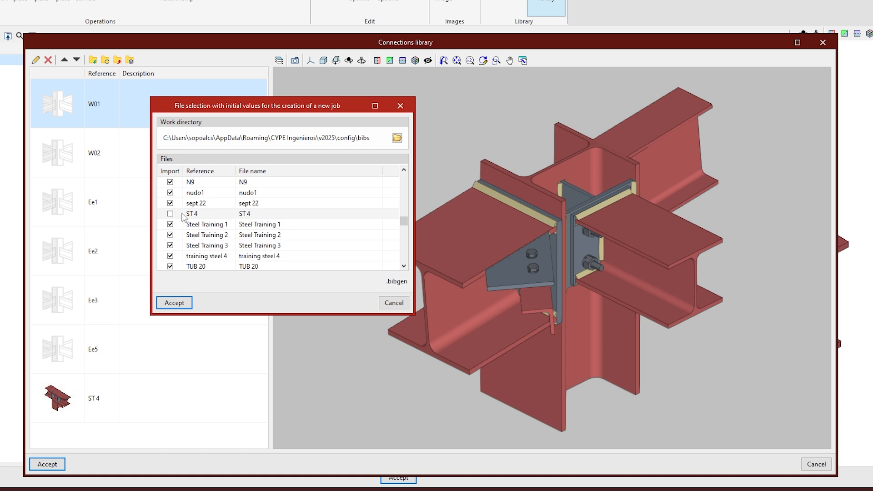
pyautogui.click(404, 107)
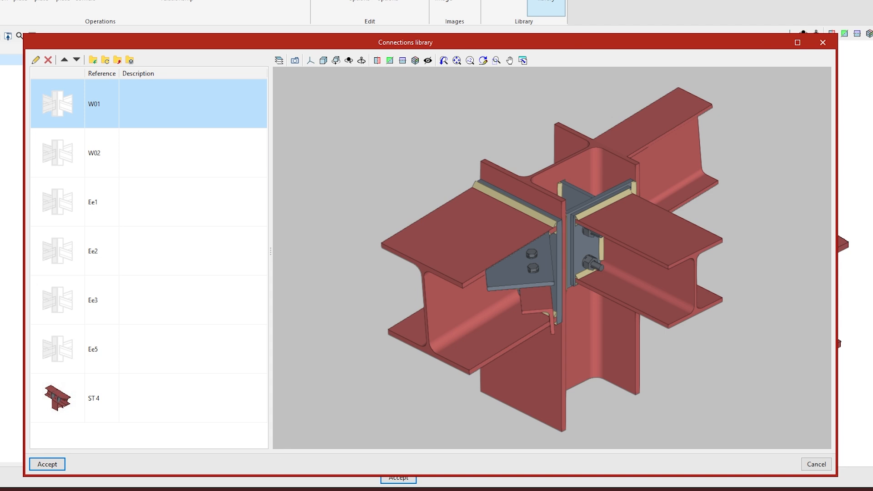
# - Switch to the pergola model and open for editing the connection where the short green HE 240 A post meets the blue end beam
pyautogui.click(264, 490)
pyautogui.click(211, 462)
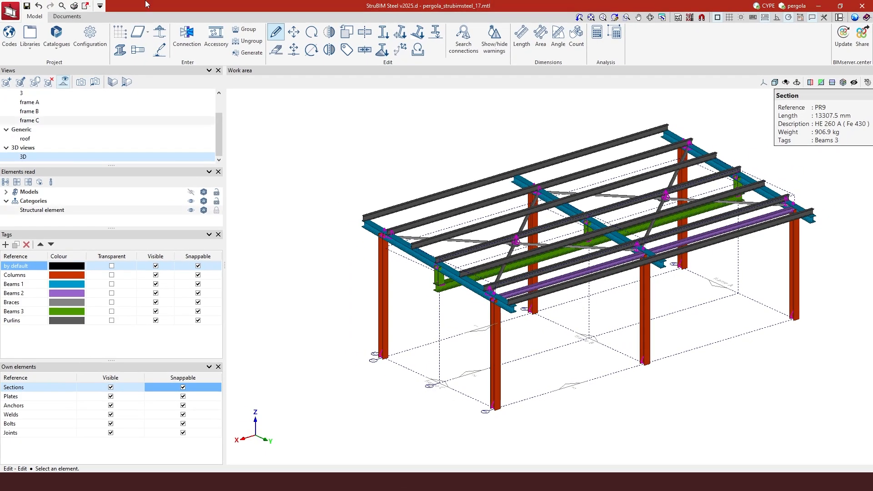
pyautogui.click(184, 34)
pyautogui.click(276, 32)
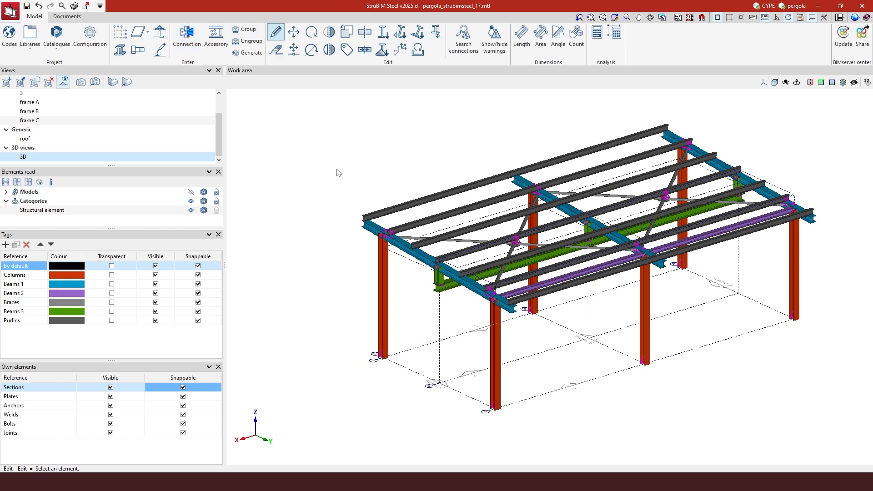
pyautogui.scroll(5, 454, 282)
pyautogui.scroll(2, 454, 282)
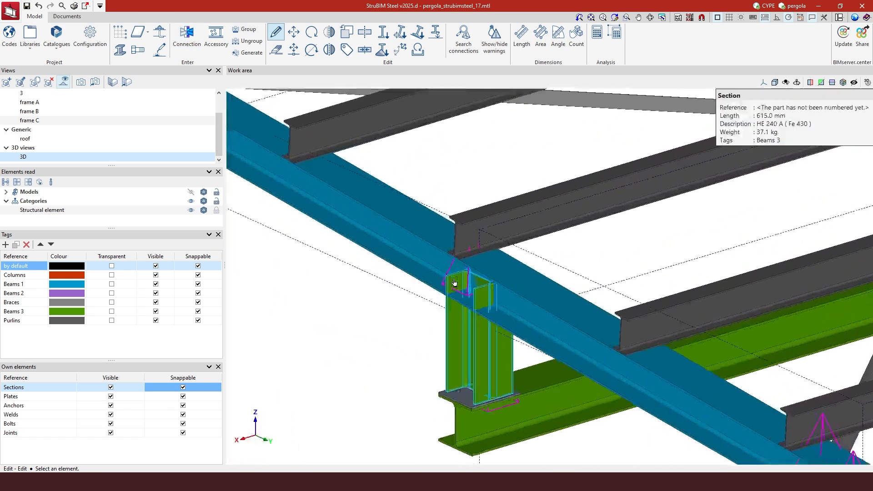
pyautogui.click(452, 268)
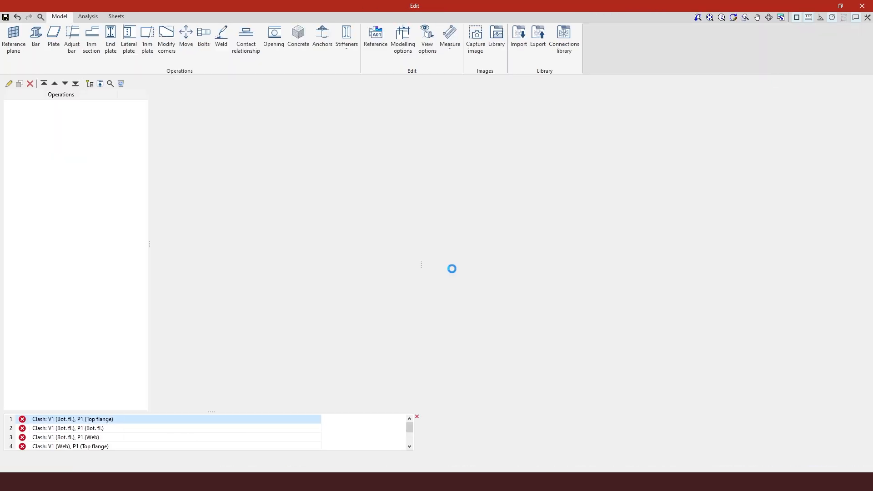
# - Import the ST 4 connection from the drive's work directory into the pergola project's connections library
pyautogui.click(561, 42)
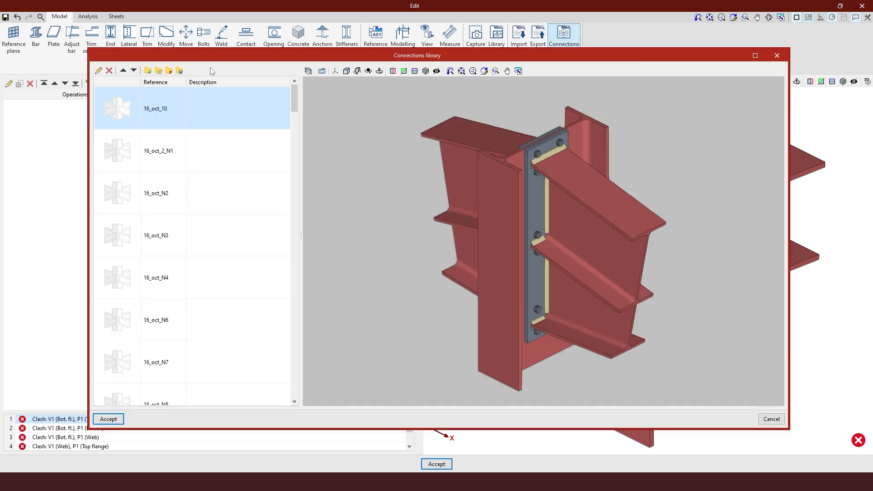
pyautogui.click(148, 71)
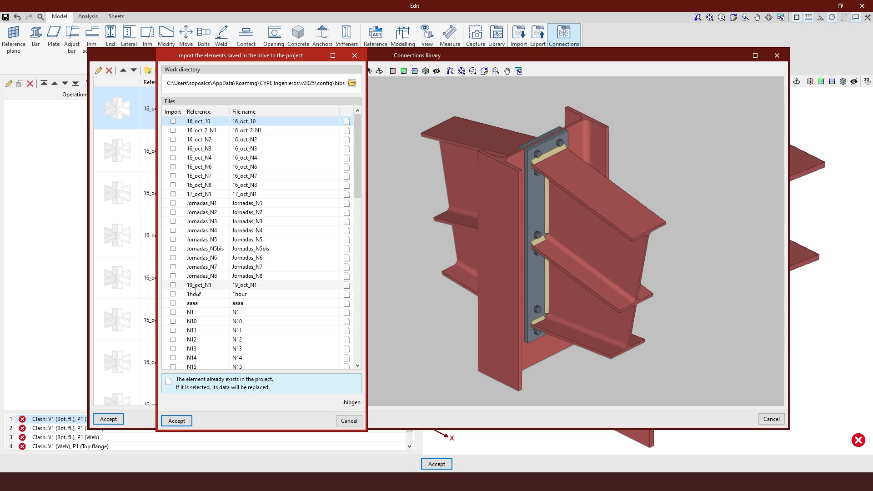
pyautogui.scroll(-4, 202, 318)
pyautogui.scroll(-5, 202, 318)
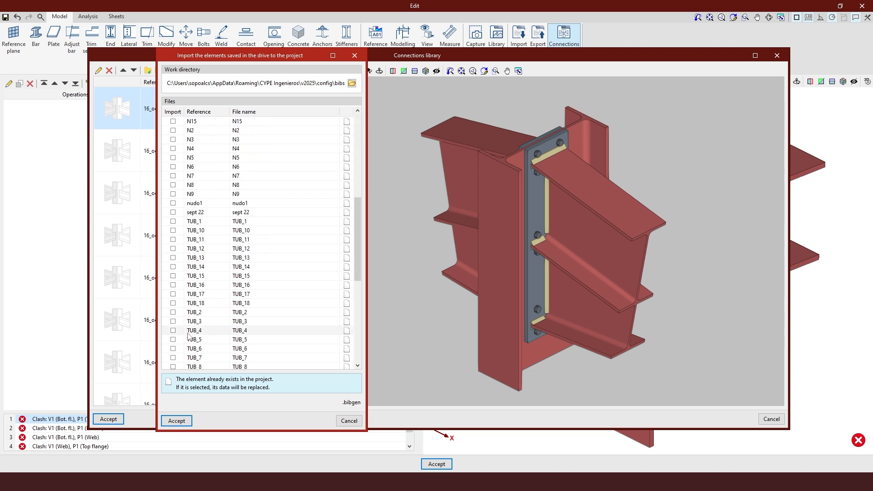
pyautogui.scroll(3, 188, 335)
pyautogui.scroll(-7, 190, 330)
pyautogui.scroll(-5, 191, 327)
pyautogui.click(174, 350)
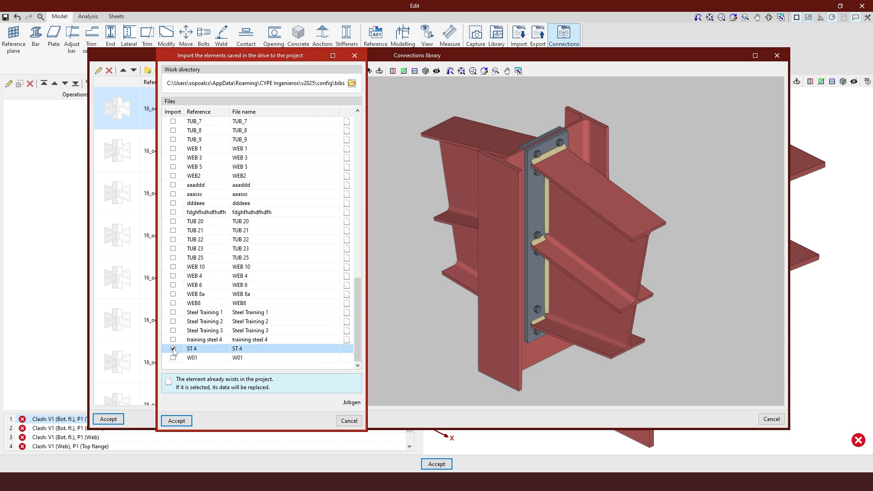
pyautogui.click(186, 422)
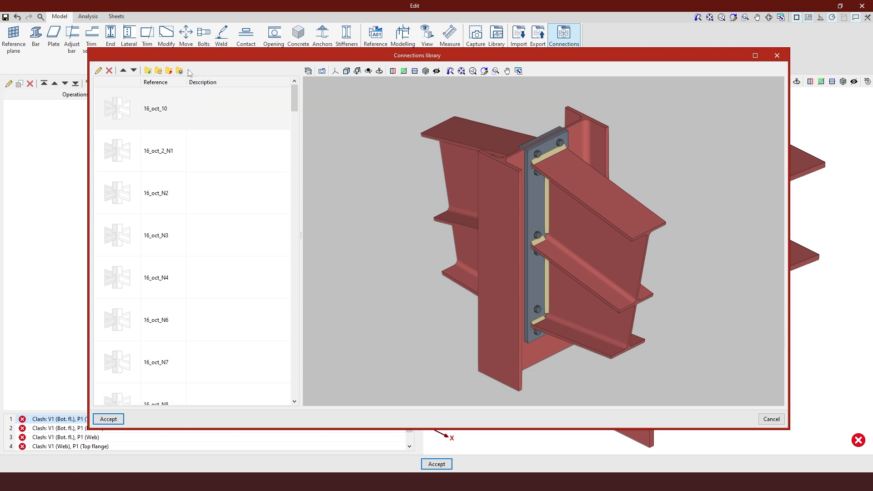
pyautogui.scroll(-15, 220, 293)
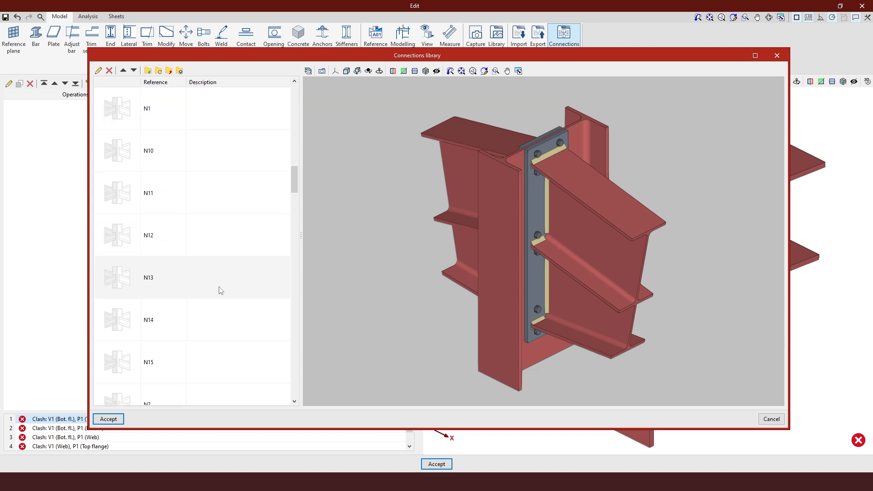
pyautogui.scroll(-3, 221, 346)
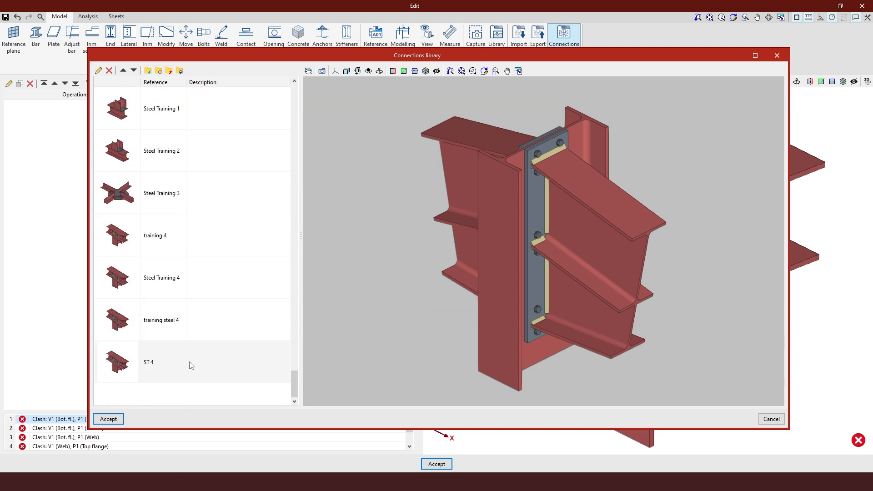
pyautogui.click(108, 419)
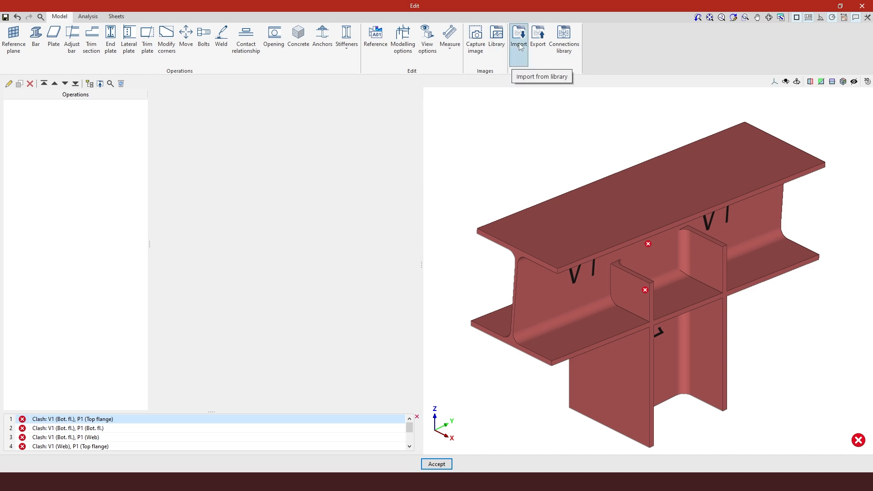
# - Apply the ST 4 library connection to this node, assigning V1 to V1 and P1 to P1, and accept the edited connection
pyautogui.click(519, 46)
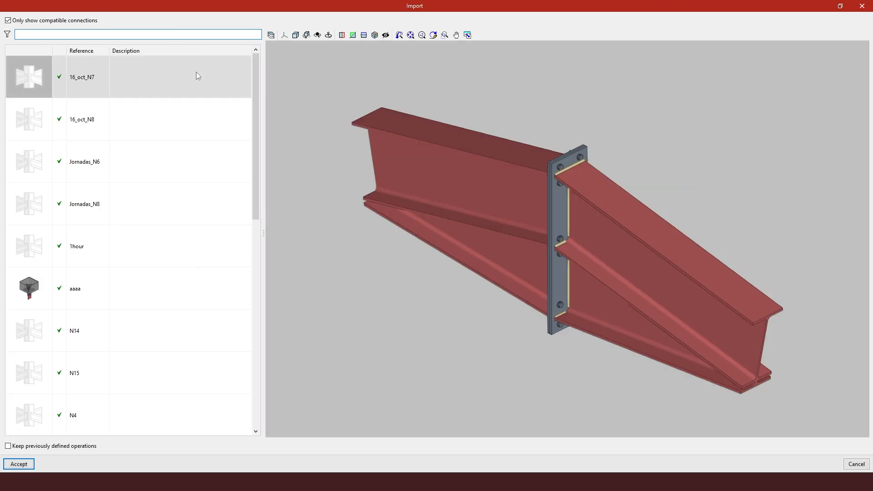
pyautogui.scroll(-5, 151, 362)
pyautogui.click(91, 368)
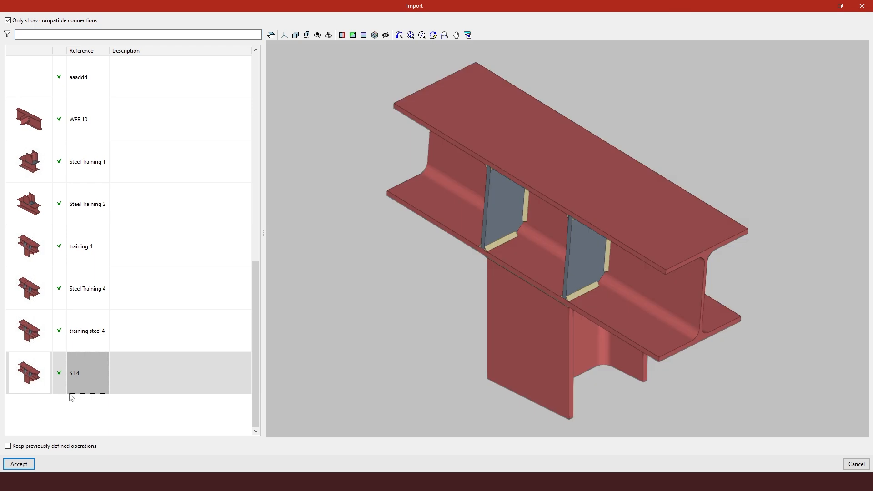
pyautogui.click(15, 466)
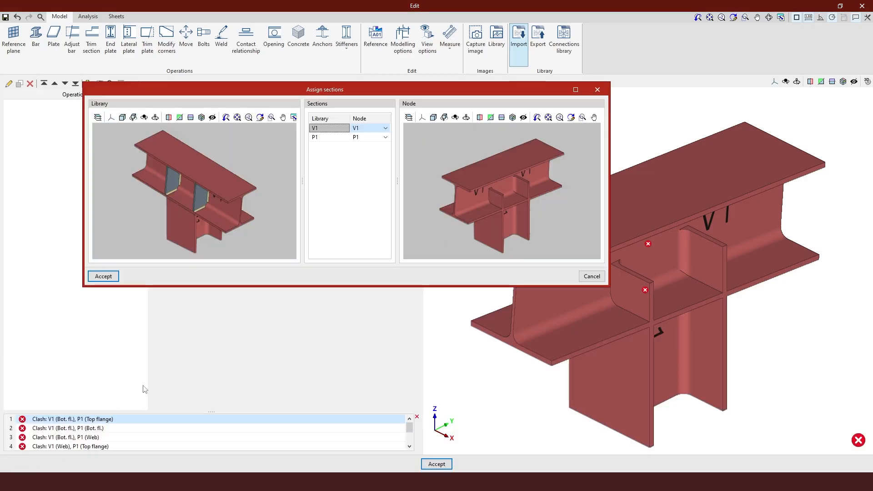
pyautogui.click(105, 278)
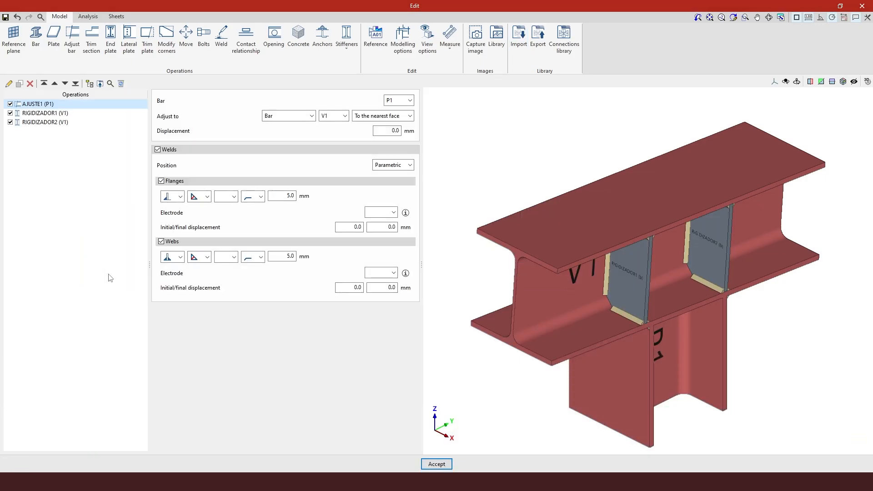
pyautogui.keyDown('shift'); pyautogui.moveTo(770, 248); pyautogui.dragTo(637, 246, button='middle'); pyautogui.keyUp('shift')
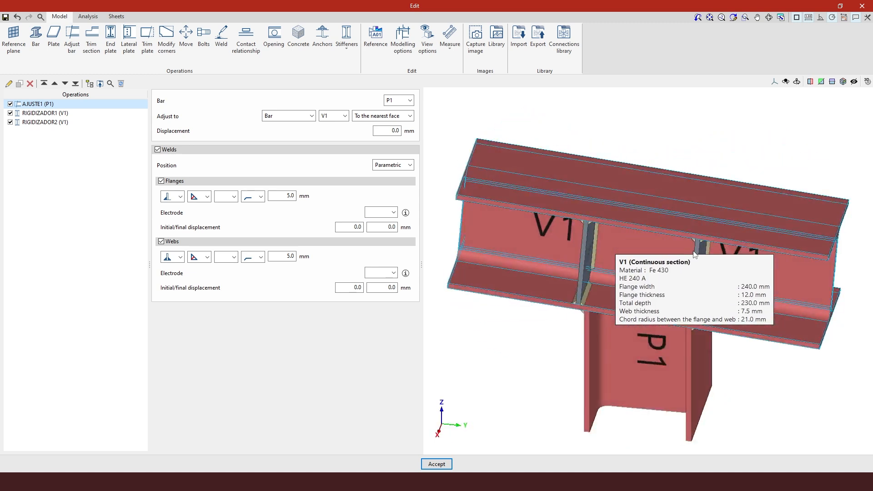
pyautogui.click(436, 465)
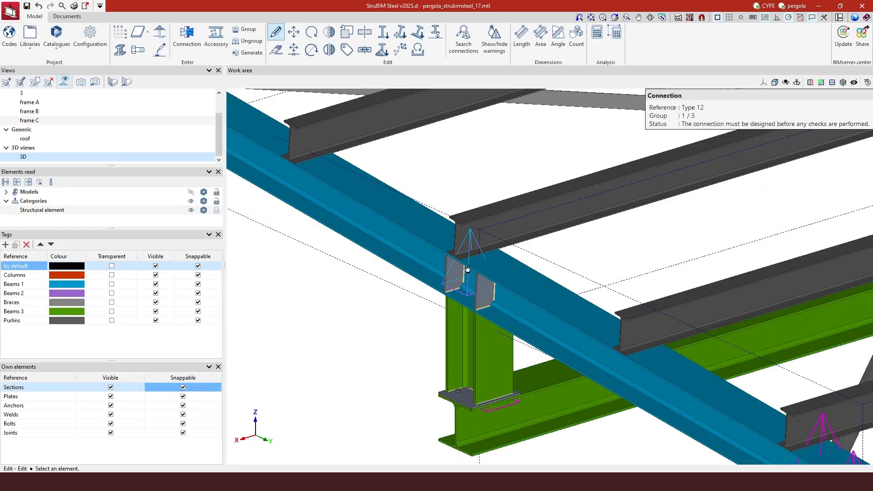
# - Switch to the E04 example and close its connections library and connection editor
pyautogui.scroll(-6, 444, 246)
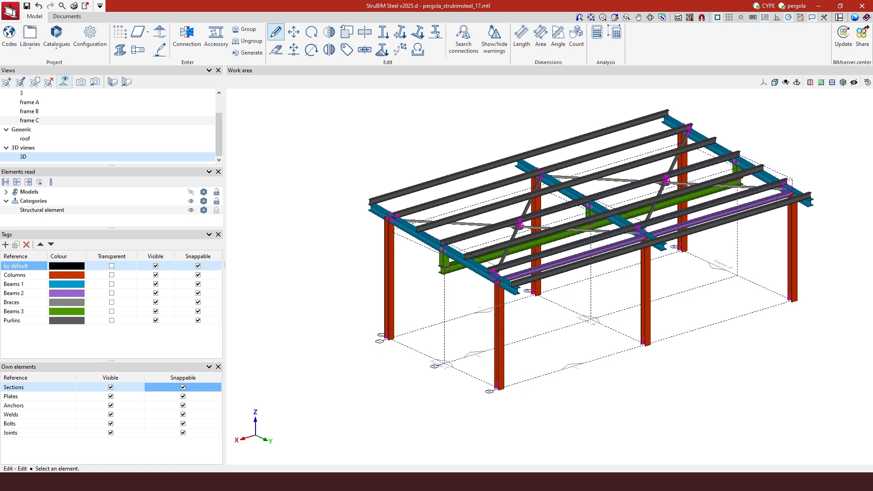
pyautogui.moveTo(321, 481)
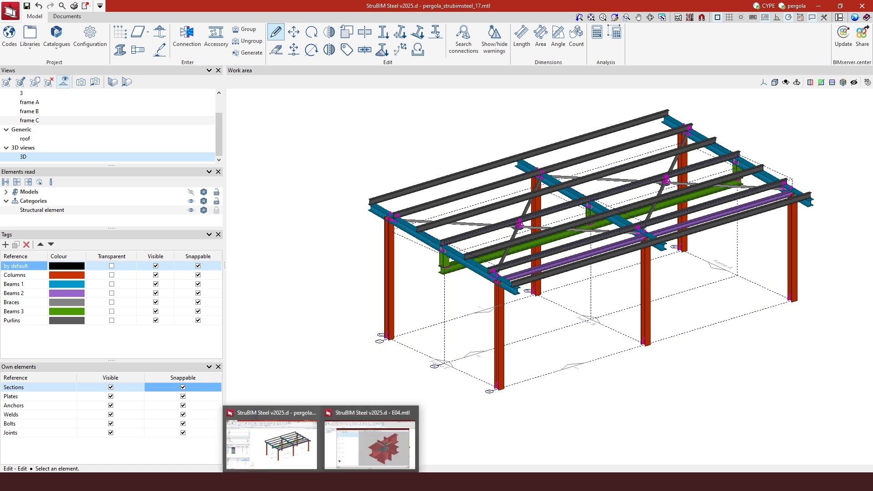
pyautogui.click(342, 462)
pyautogui.click(802, 90)
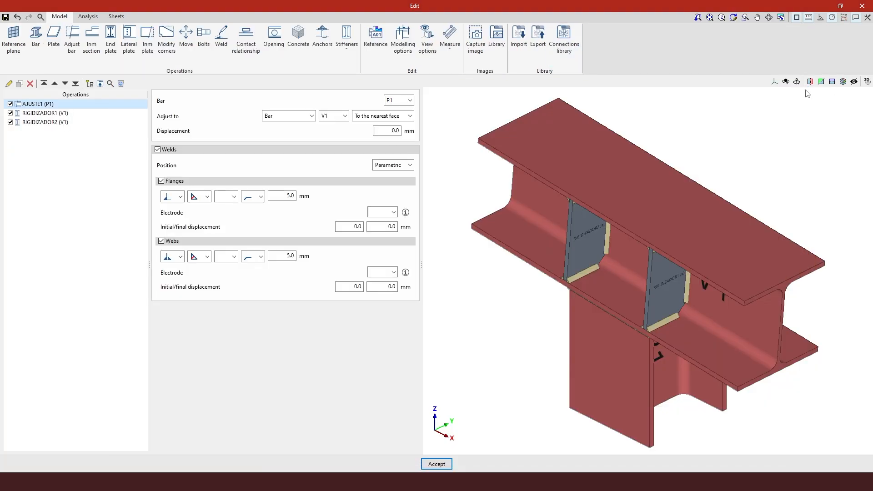
pyautogui.click(862, 8)
# - Open for editing the connection at the head of the corner column, where the blue and purple beams and the brace meet
pyautogui.scroll(-5, 519, 329)
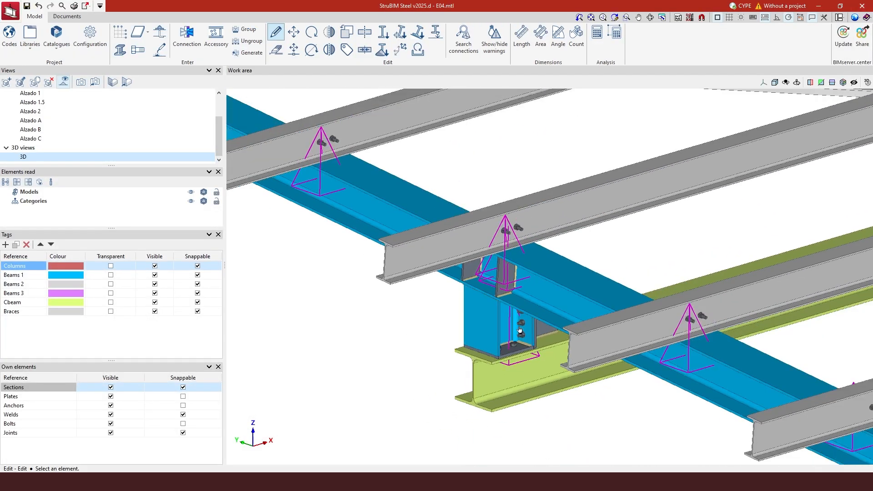
pyautogui.scroll(-2, 610, 332)
pyautogui.scroll(-3, 611, 334)
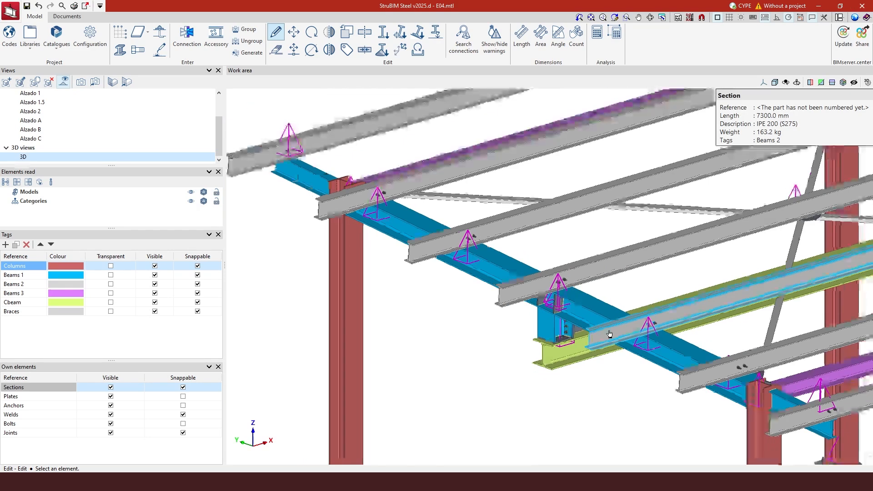
pyautogui.keyDown('shift'); pyautogui.moveTo(501, 275); pyautogui.dragTo(501, 301, button='middle'); pyautogui.keyUp('shift')
pyautogui.scroll(-4, 501, 303)
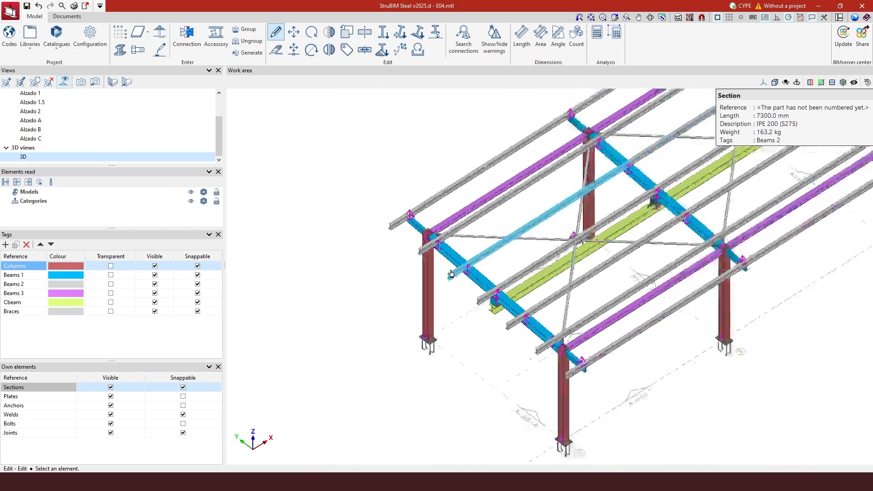
pyautogui.keyDown('shift'); pyautogui.moveTo(519, 296); pyautogui.dragTo(523, 298, button='middle'); pyautogui.keyUp('shift')
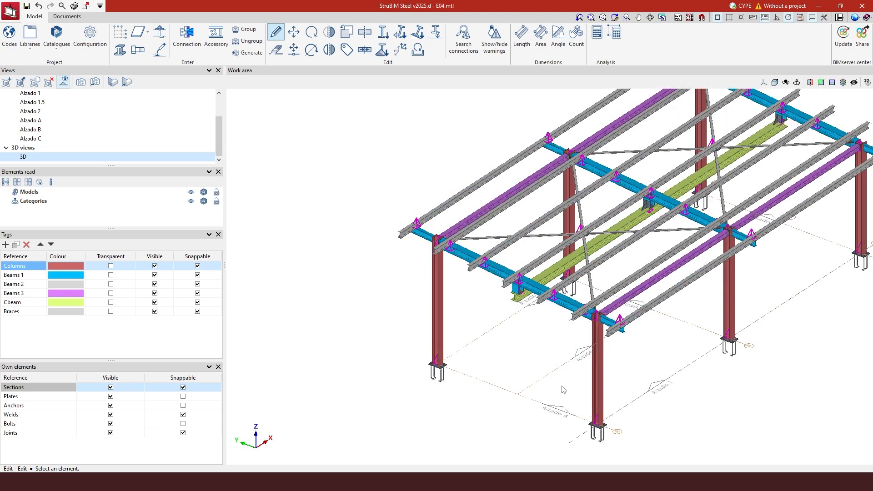
pyautogui.scroll(4, 438, 229)
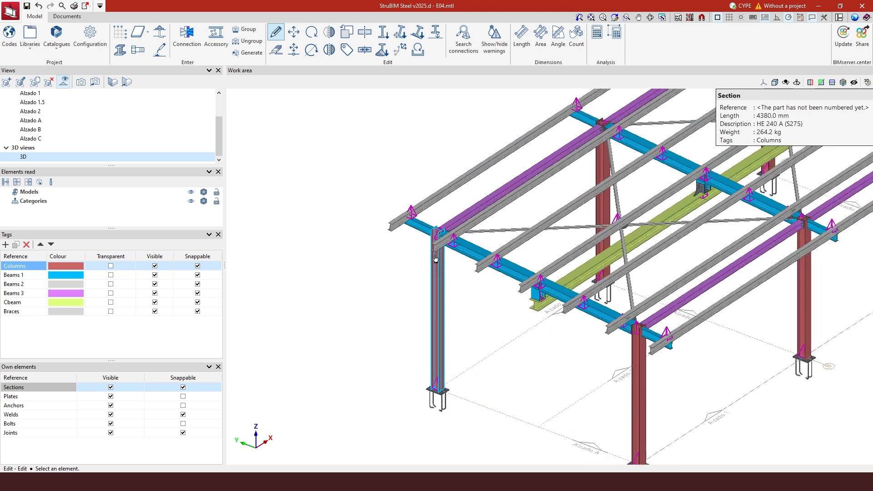
pyautogui.scroll(5, 438, 230)
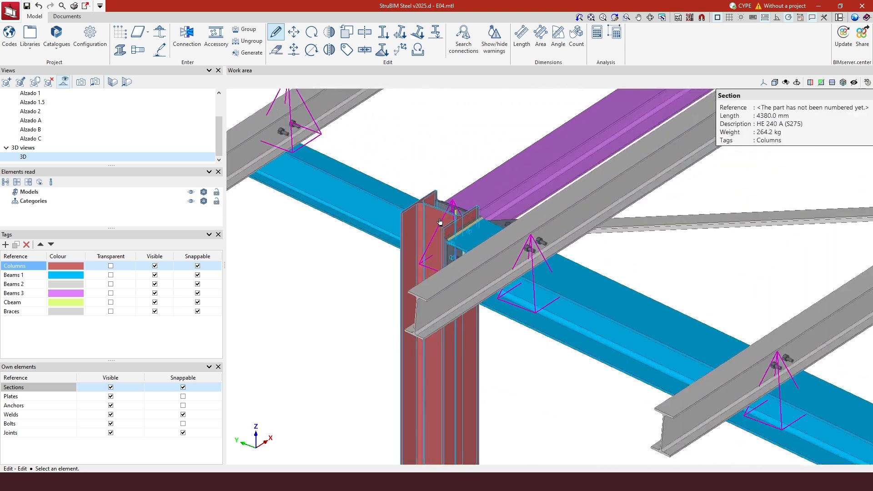
pyautogui.click(277, 31)
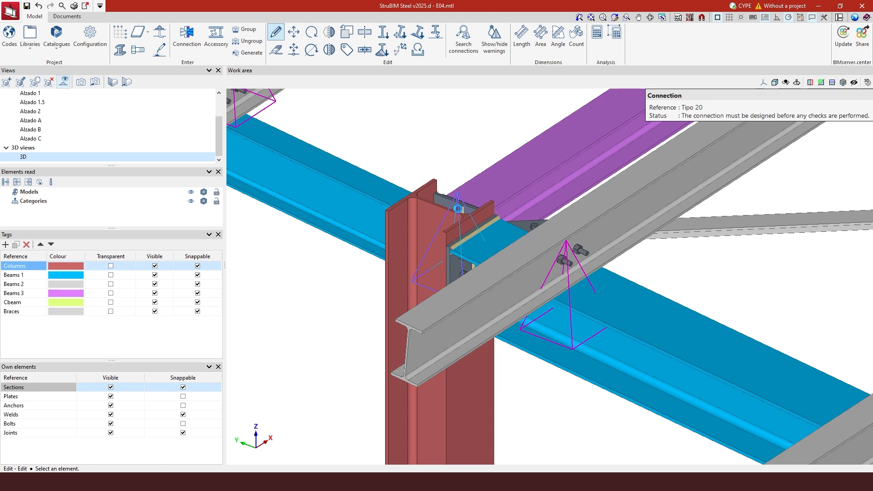
pyautogui.click(458, 209)
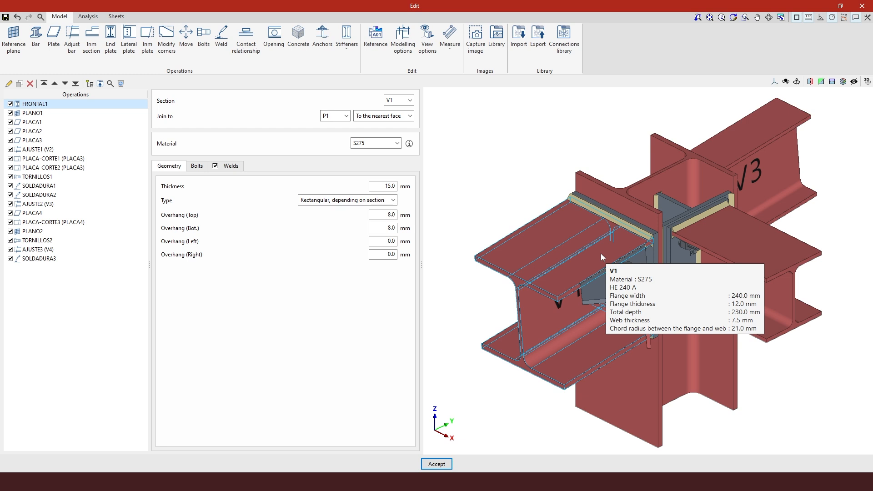
# - Deactivate the brace V4 operations PLACA4, PLACA-CORTE3, PLANO2, TORNILLOS2, AJUSTE3 and SOLDADURA3 in the column head connection
pyautogui.click(9, 213)
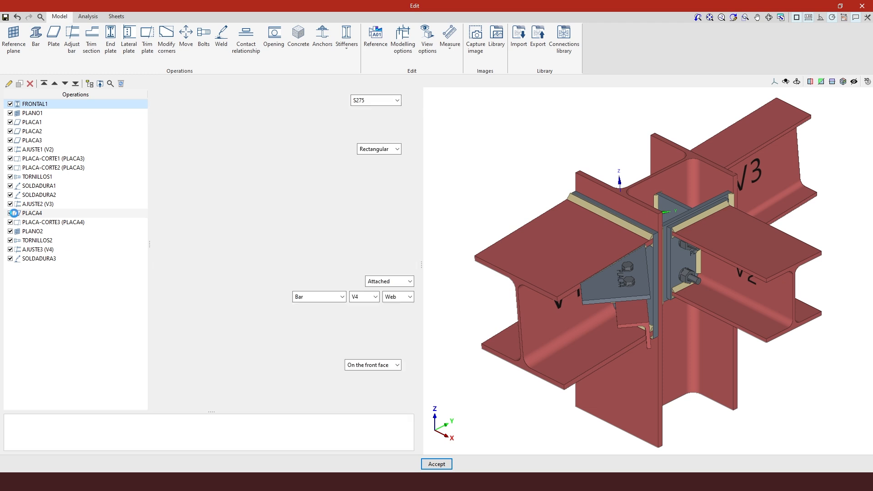
pyautogui.click(9, 213)
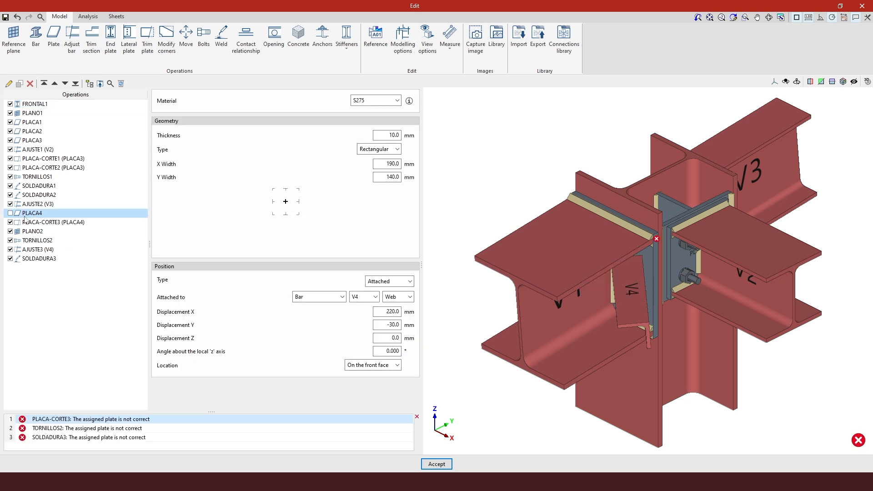
pyautogui.click(9, 222)
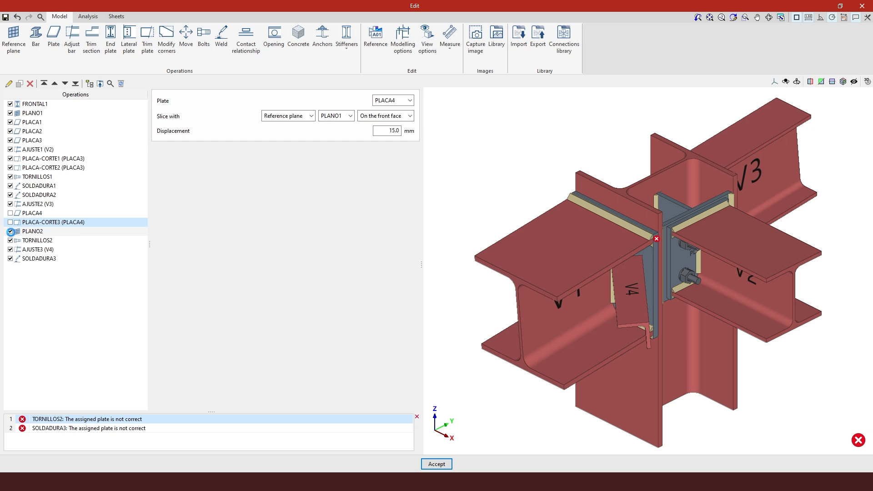
pyautogui.click(10, 231)
pyautogui.click(10, 231)
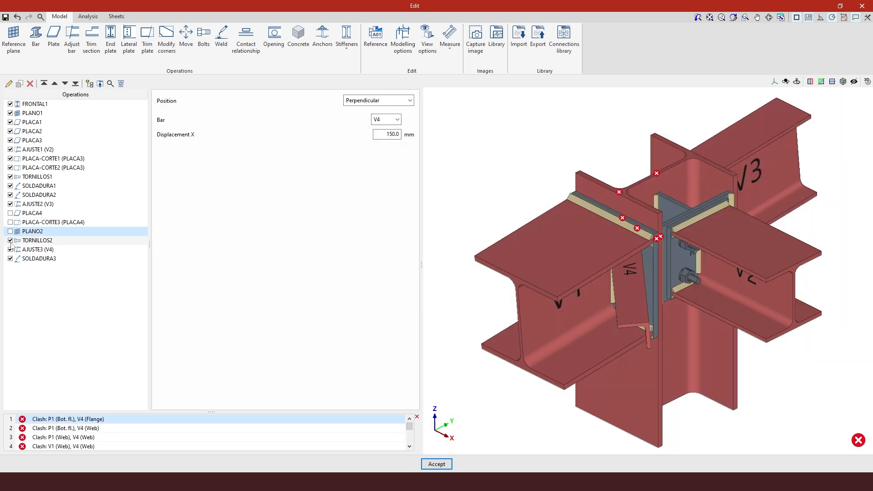
pyautogui.click(10, 241)
pyautogui.click(9, 259)
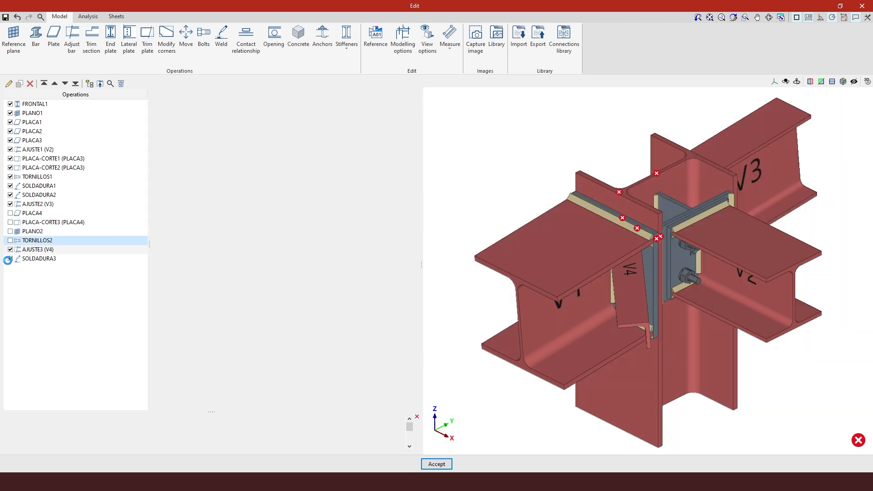
pyautogui.click(10, 259)
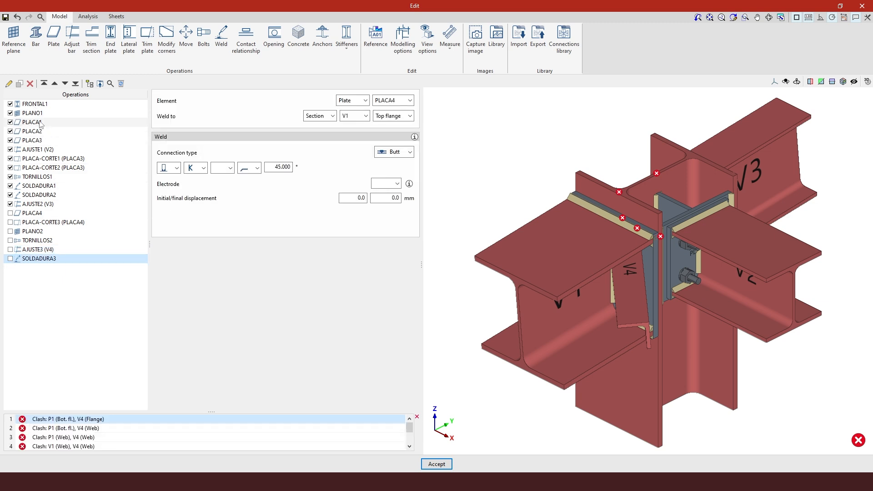
# - Create an operations group in the column head connection and move AJUSTE2 (V3) and SOLDADURA2 into it
pyautogui.click(89, 84)
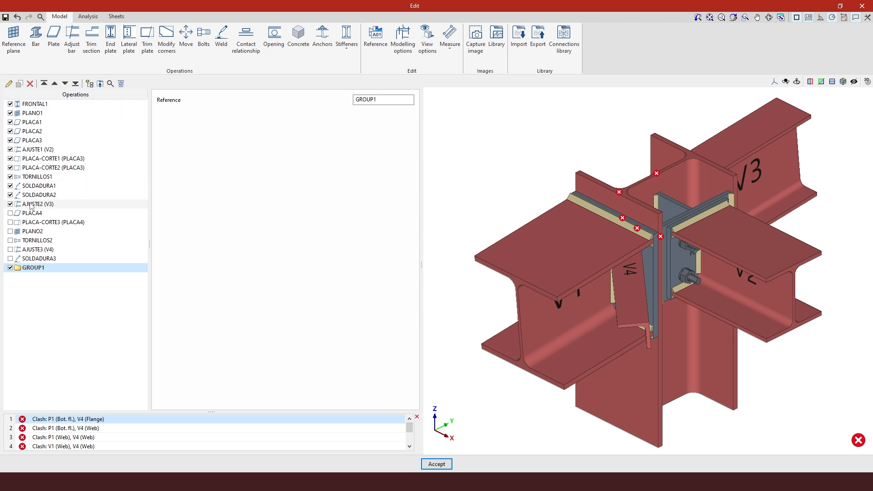
pyautogui.moveTo(29, 203); pyautogui.dragTo(38, 270)
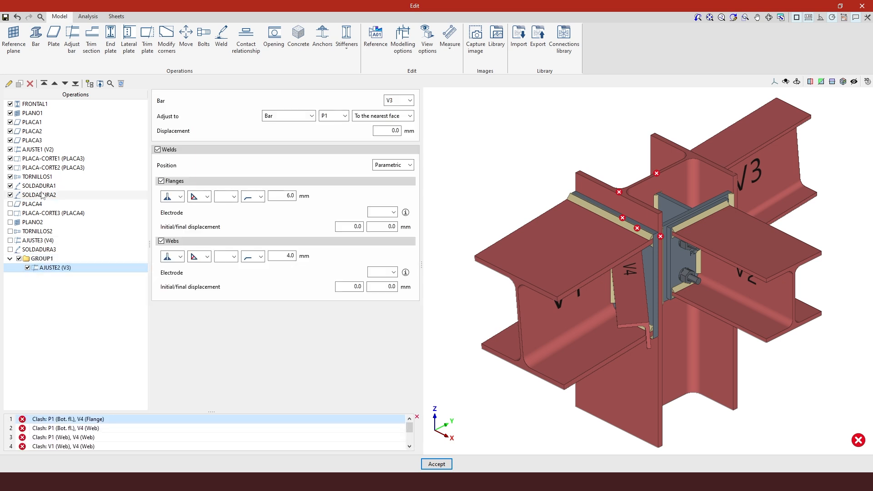
pyautogui.moveTo(38, 195); pyautogui.dragTo(45, 260)
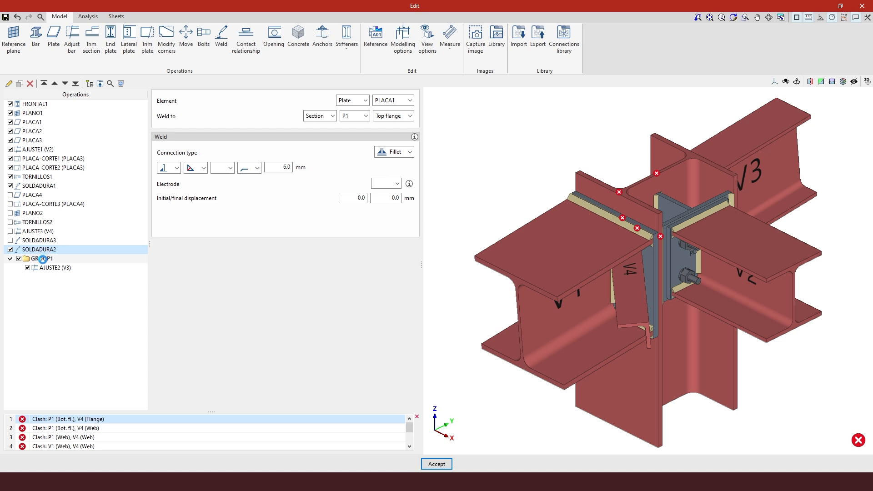
pyautogui.click(42, 259)
pyautogui.click(41, 266)
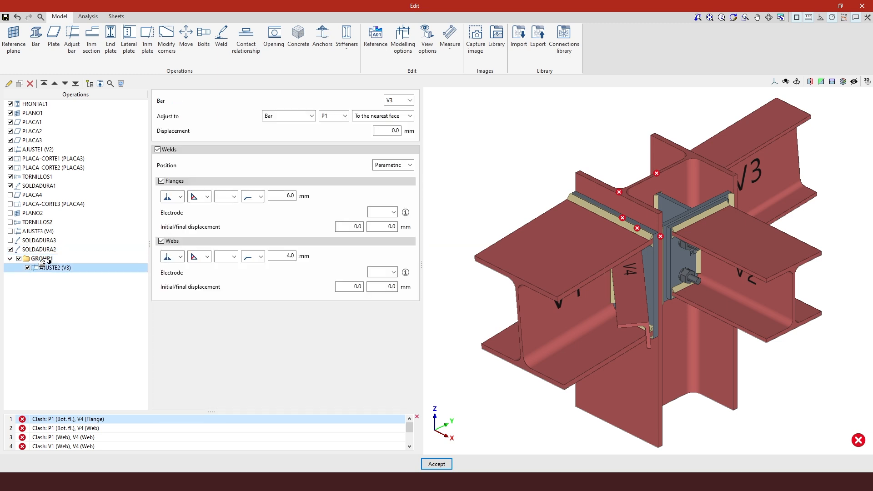
pyautogui.moveTo(45, 262); pyautogui.dragTo(41, 264)
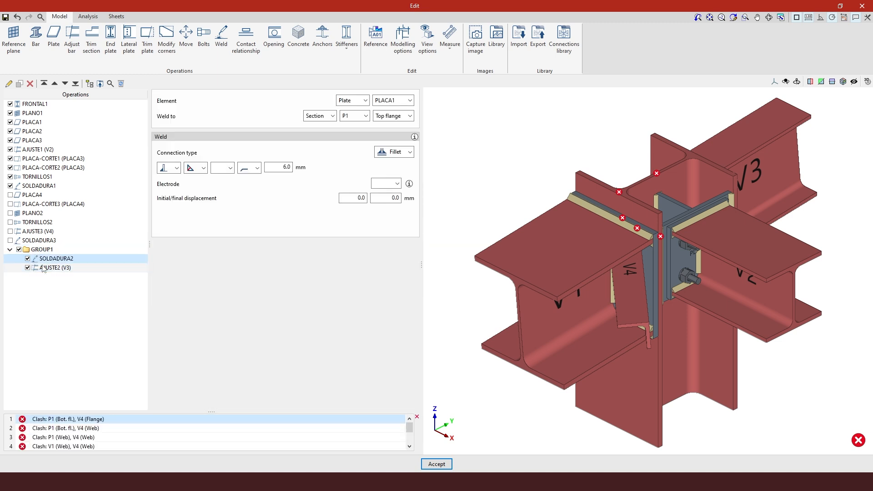
# - Move SOLDADURA1, TORNILLOS1, PLACA-CORTE2 (PLACA3) and PLACA-CORTE1 (PLACA3) into the operations group, keeping their original order
pyautogui.moveTo(31, 187); pyautogui.dragTo(39, 251)
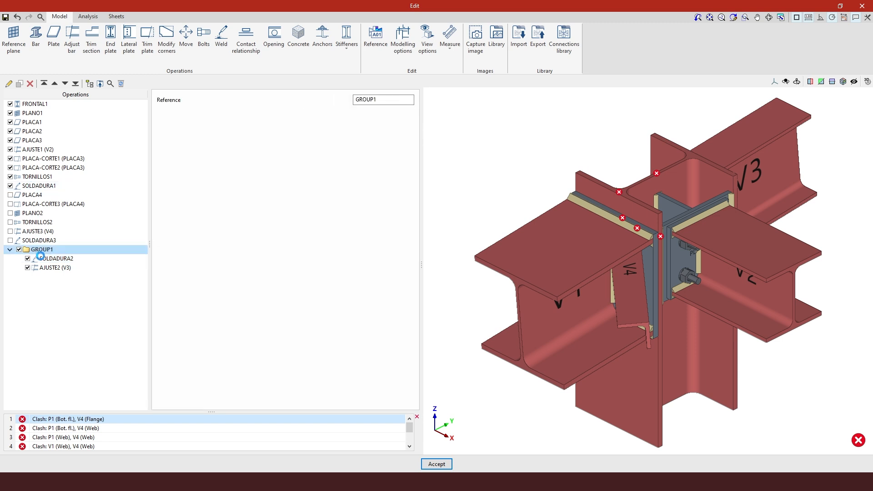
pyautogui.moveTo(43, 255); pyautogui.dragTo(41, 257)
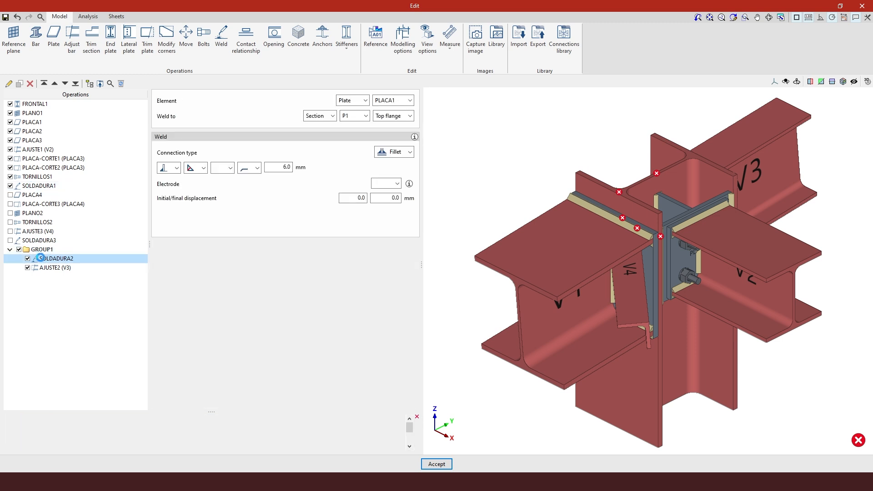
pyautogui.click(41, 177)
pyautogui.click(48, 242)
pyautogui.click(48, 249)
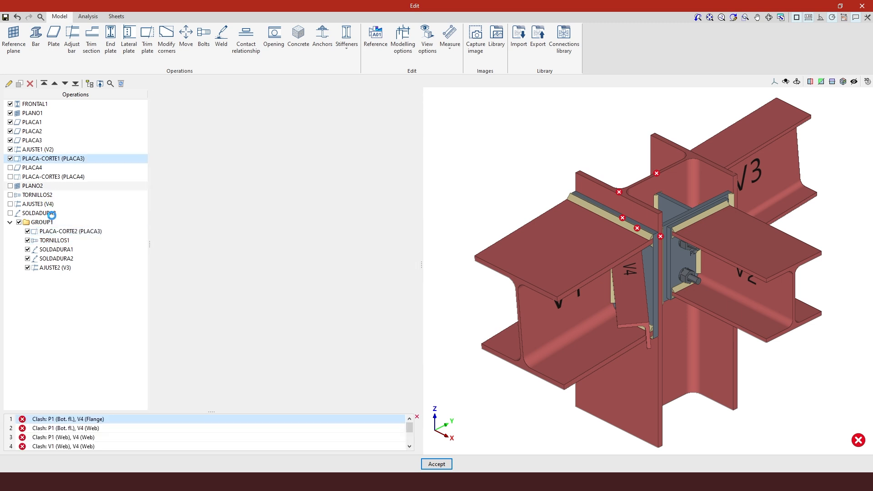
pyautogui.click(52, 222)
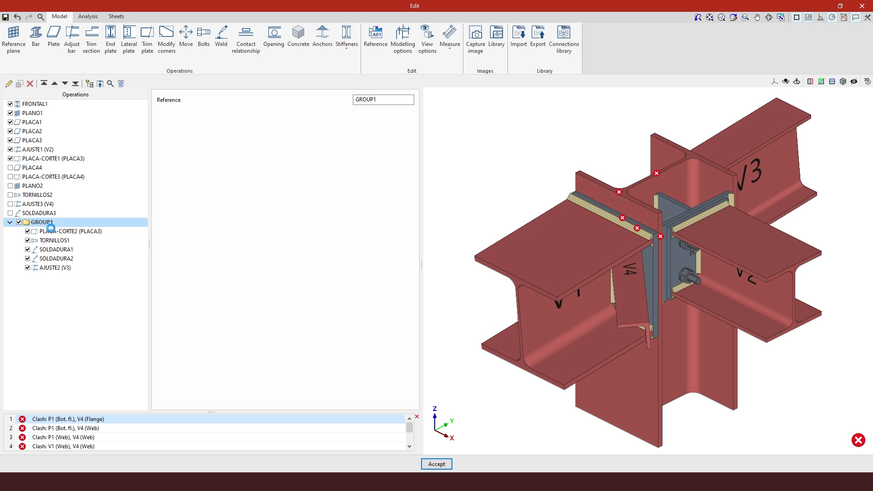
pyautogui.click(51, 229)
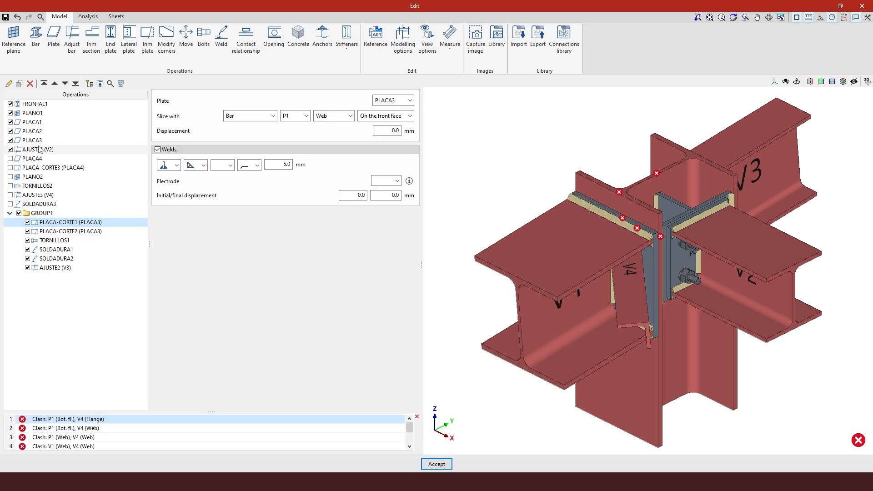
# - Move the AJUSTE1 (V2) adjustment and the plates PLACA3, PLACA2 and PLACA1 into the operations group, keeping their original order
pyautogui.moveTo(39, 148); pyautogui.dragTo(47, 216)
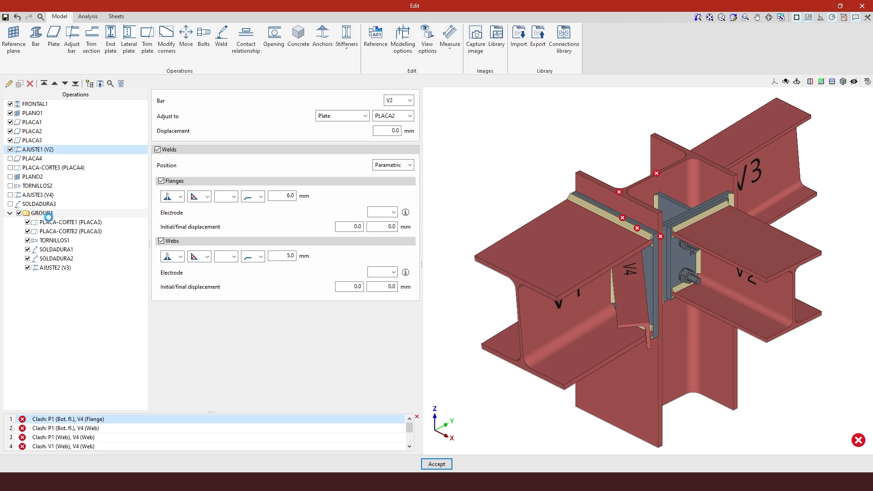
pyautogui.click(49, 221)
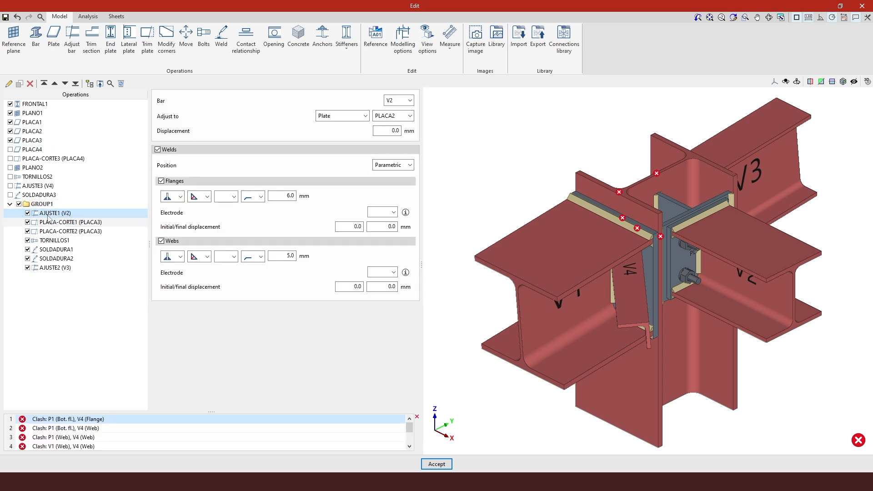
pyautogui.moveTo(530, 352)
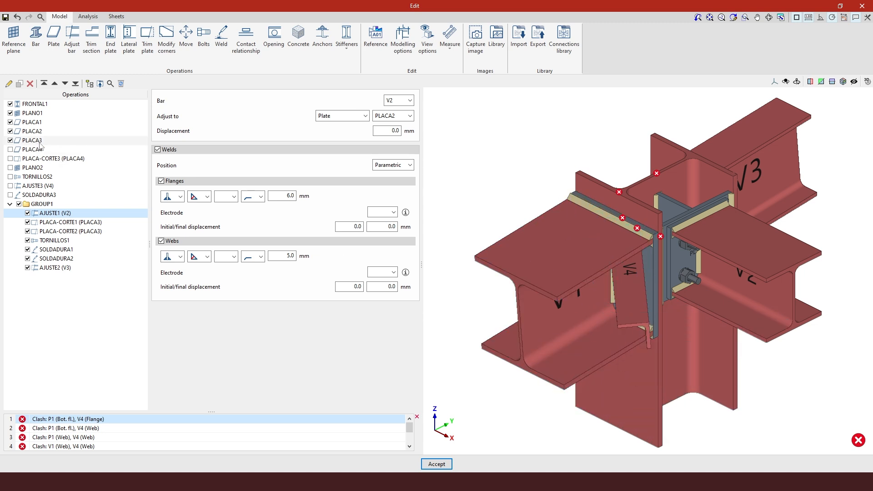
pyautogui.click(48, 212)
pyautogui.moveTo(47, 205); pyautogui.dragTo(47, 204)
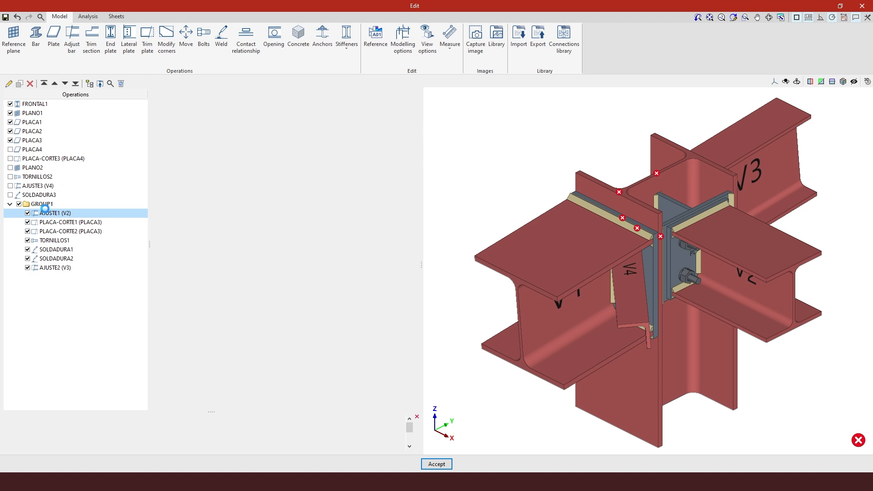
pyautogui.click(39, 132)
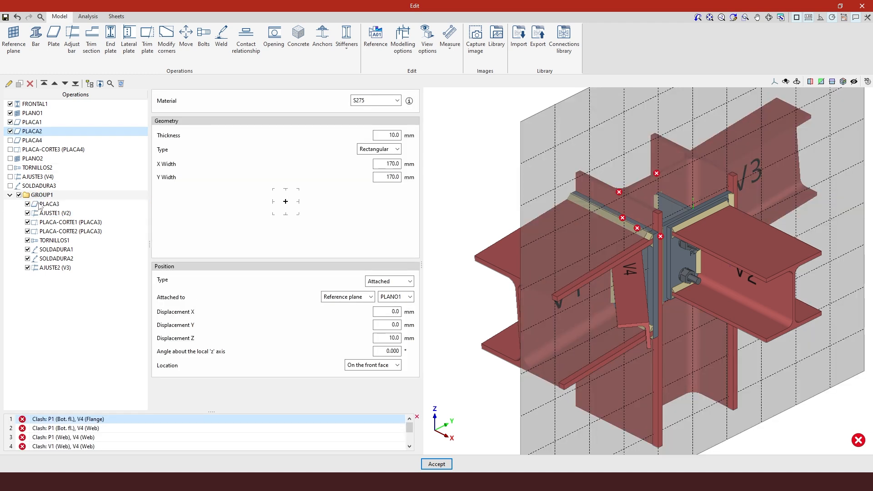
pyautogui.moveTo(40, 206); pyautogui.dragTo(40, 205)
pyautogui.click(34, 122)
pyautogui.click(45, 195)
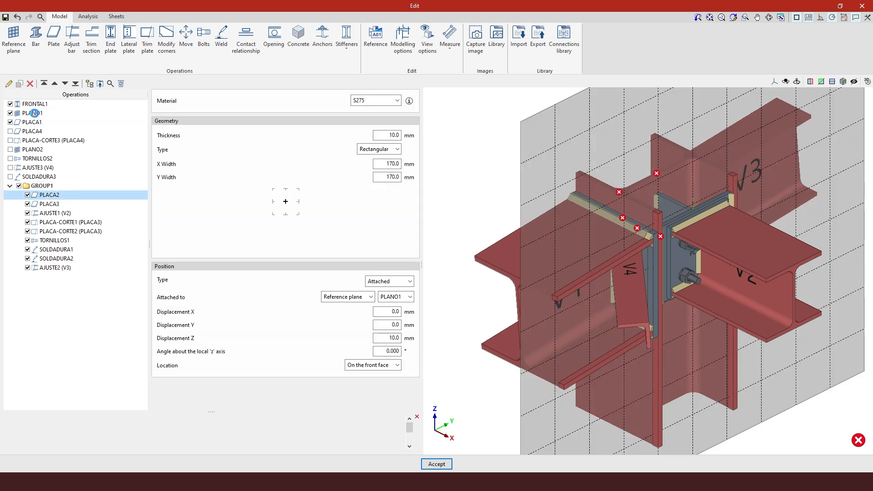
# - Complete the operations group by moving the reference plane PLANO1 and the end plate FRONTAL1 to its beginning
pyautogui.moveTo(35, 113); pyautogui.dragTo(38, 180)
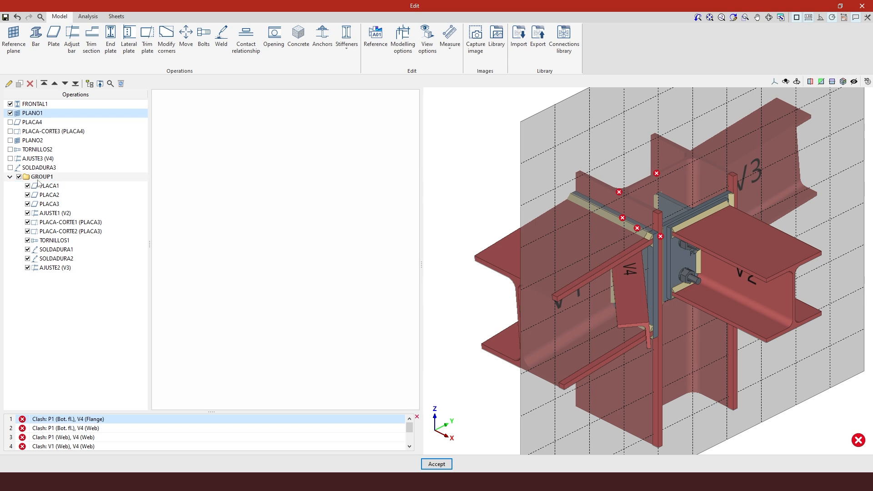
pyautogui.click(41, 177)
pyautogui.click(39, 186)
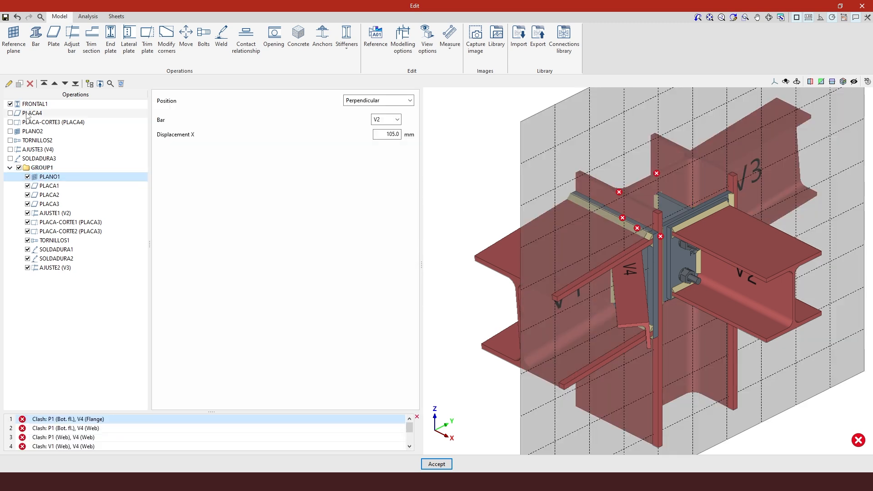
pyautogui.moveTo(28, 105); pyautogui.dragTo(34, 173)
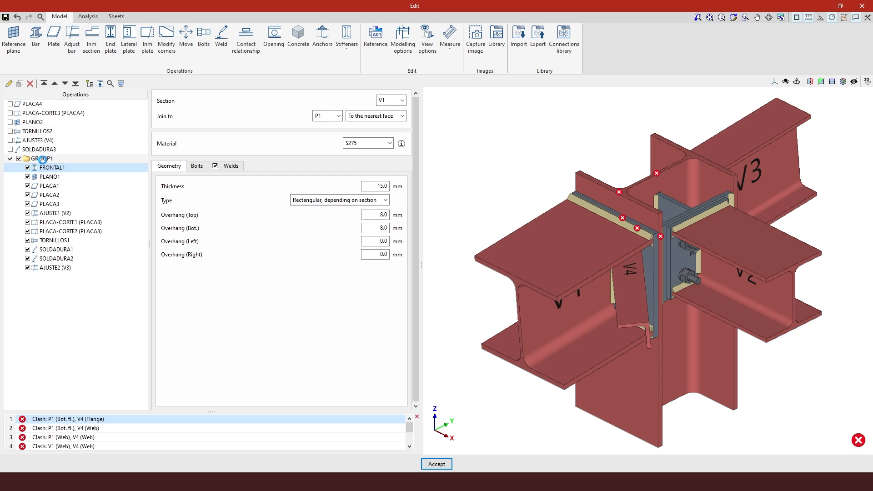
# - Export the grouped operations to the project's connections library with the reference ST 5
pyautogui.click(42, 159)
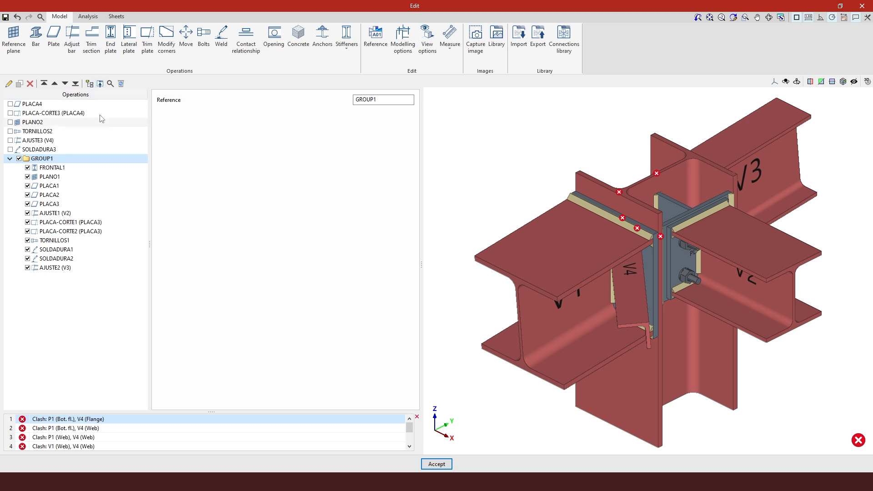
pyautogui.click(100, 84)
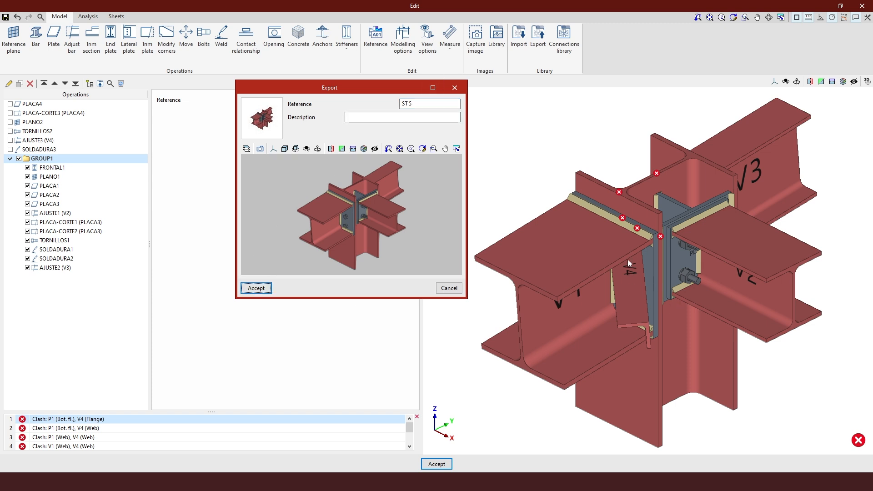
pyautogui.click(256, 288)
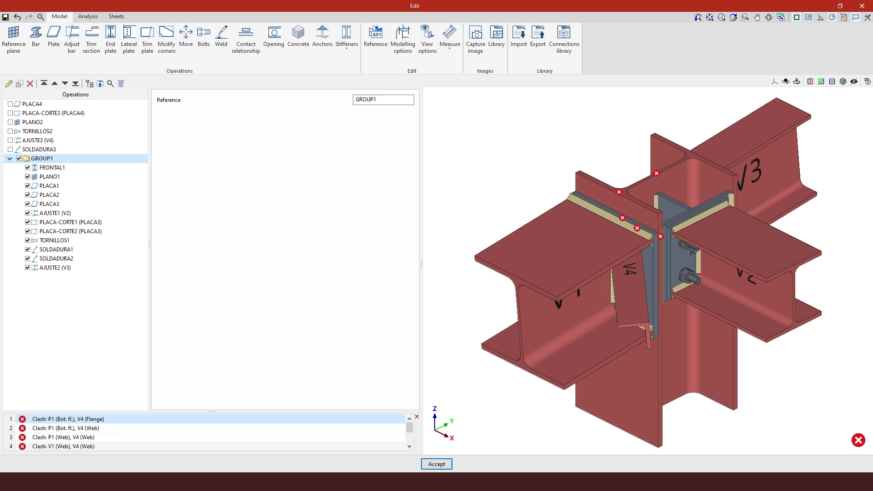
# - Export the ST 5 connection from the E04 connections library to the drive and accept the library
pyautogui.click(564, 45)
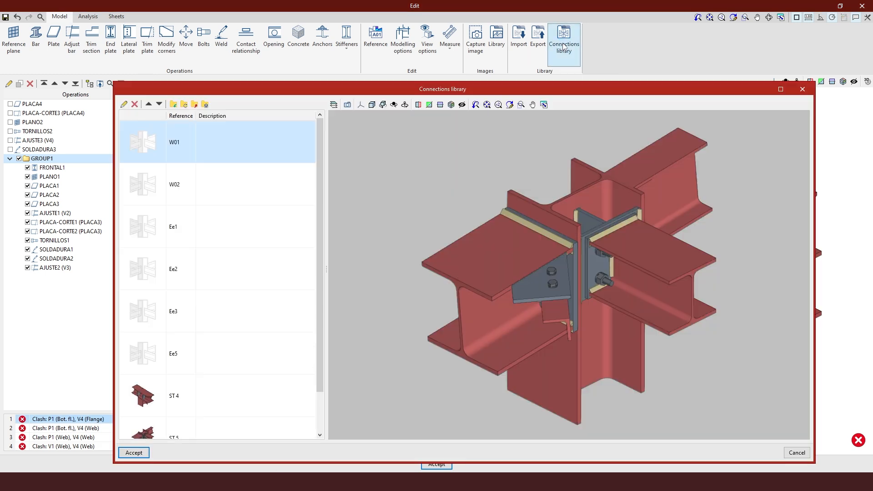
pyautogui.scroll(-1, 275, 291)
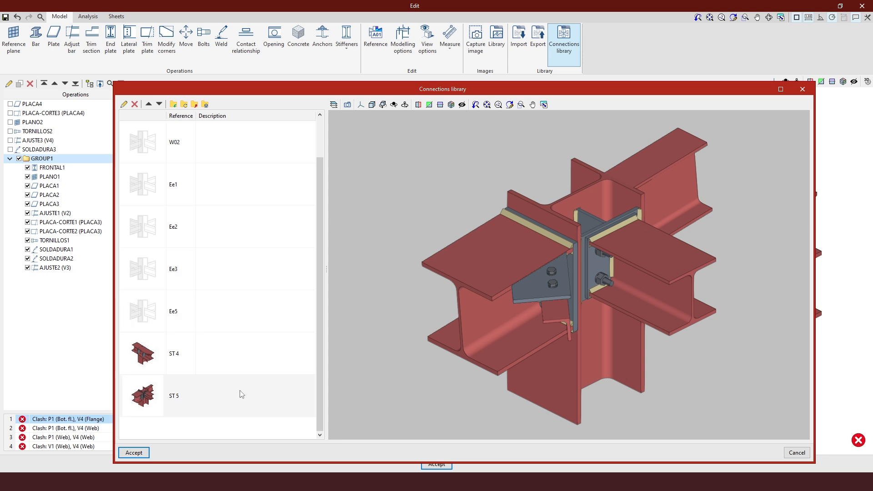
pyautogui.click(224, 398)
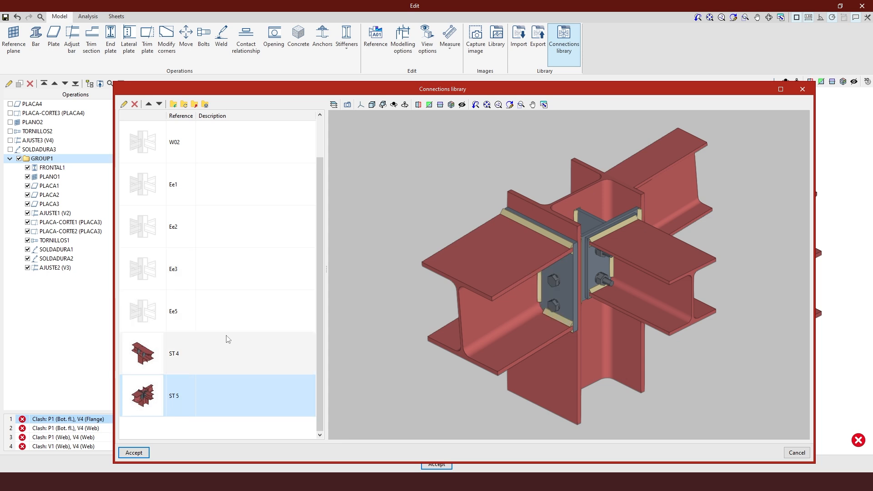
pyautogui.click(194, 104)
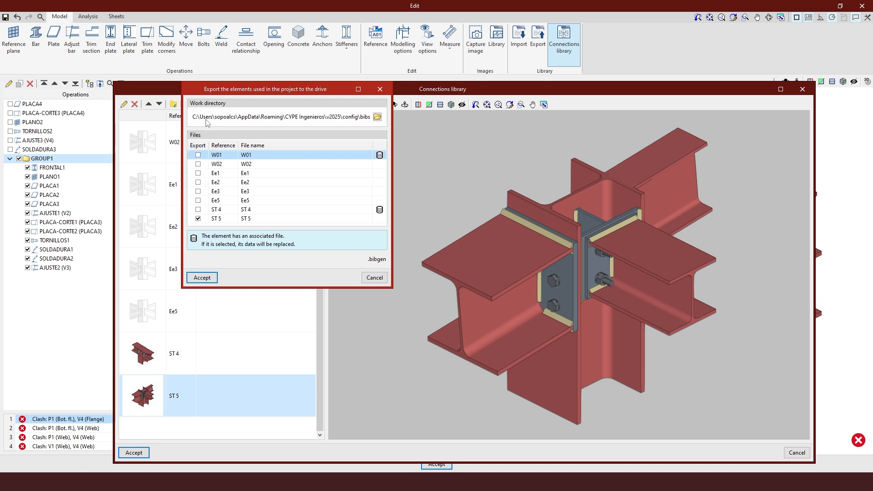
pyautogui.click(210, 278)
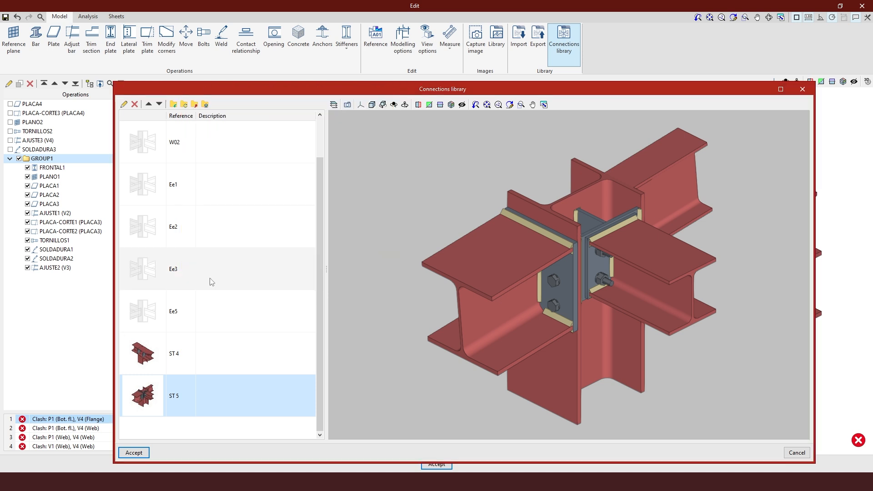
pyautogui.click(144, 453)
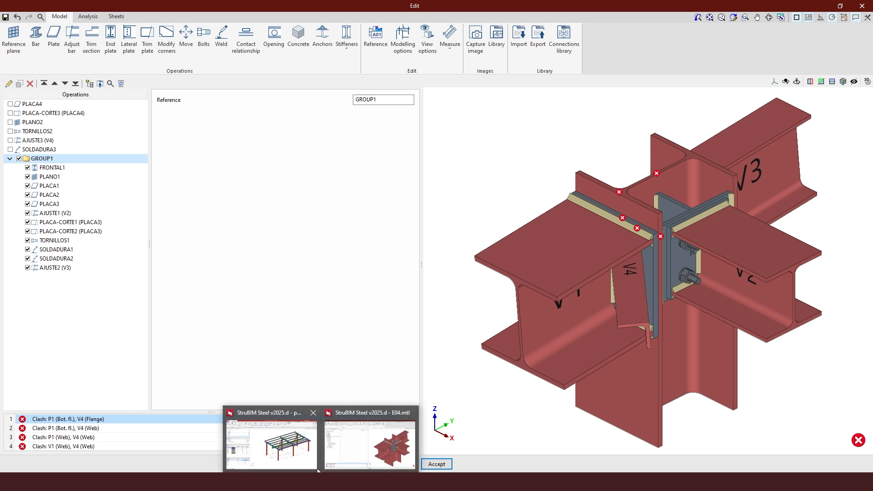
# - Switch to the pergola_strubimsteel_17 project and open for editing the Type 4 connection at the head of the corner column
pyautogui.click(283, 460)
pyautogui.scroll(10, 397, 251)
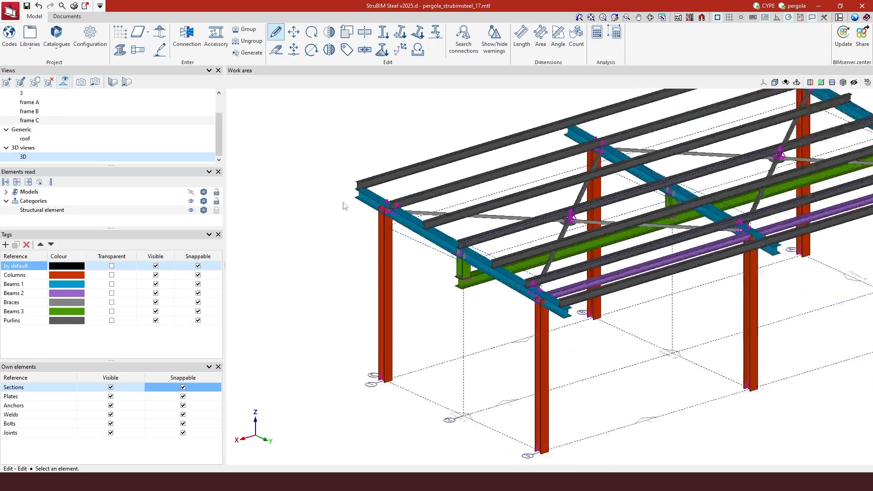
pyautogui.scroll(2, 417, 215)
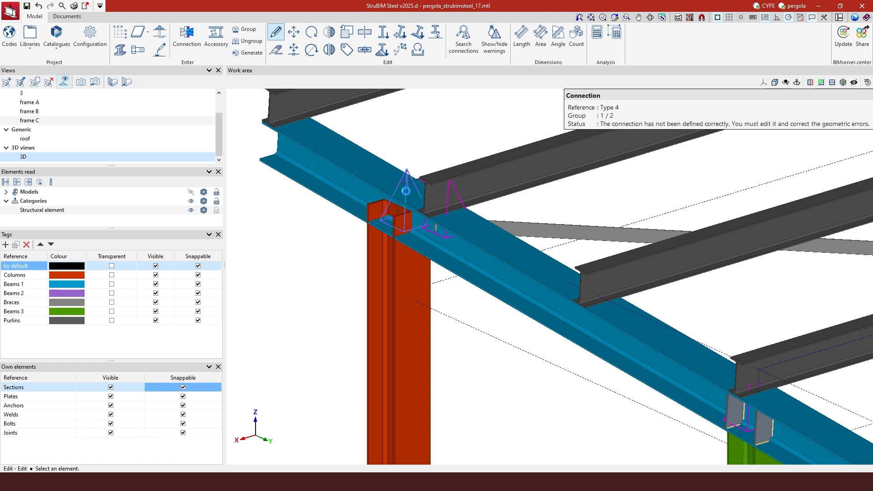
pyautogui.click(407, 193)
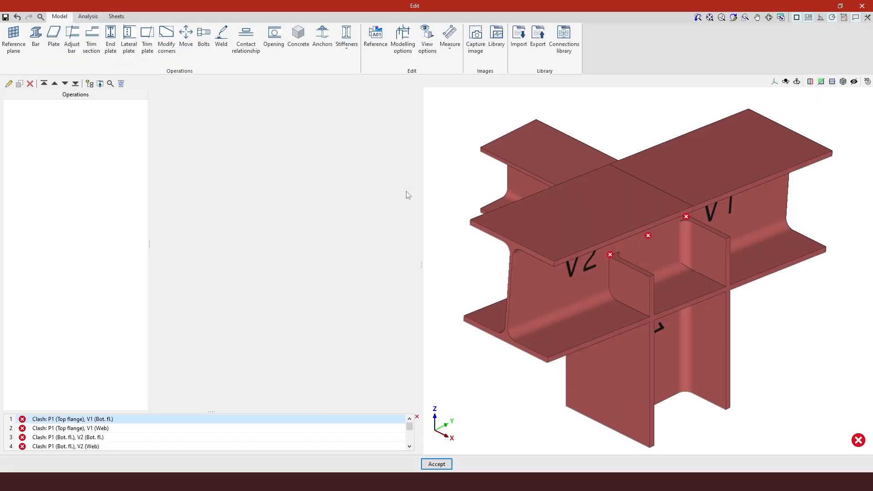
pyautogui.moveTo(661, 225); pyautogui.dragTo(394, 238, button='right')
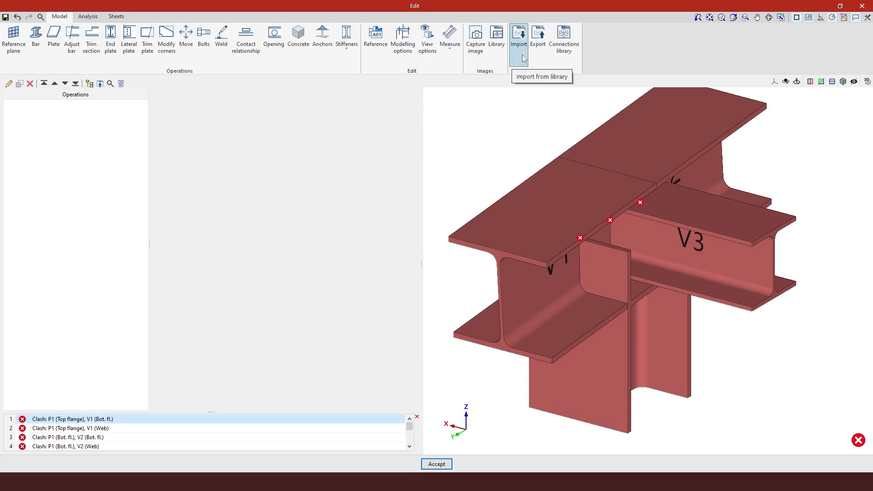
# - Import the ST 5 connection from the drive into this project's connections library and accept the library
pyautogui.click(561, 45)
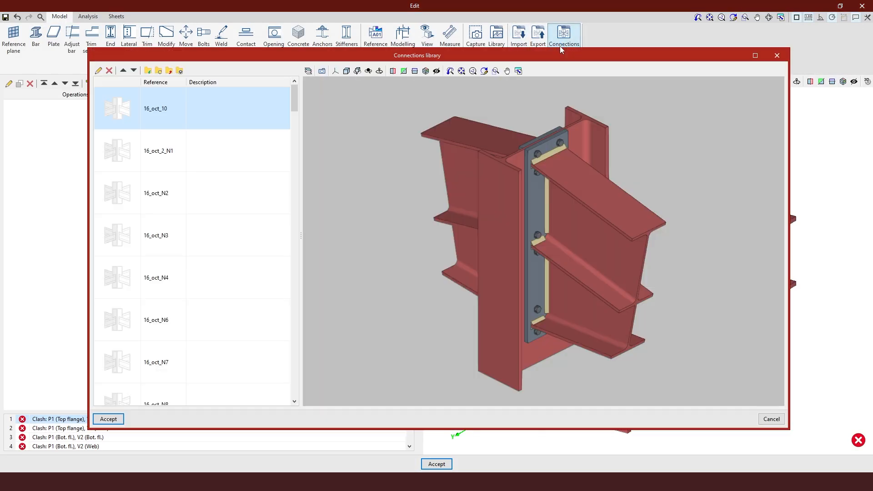
pyautogui.click(149, 72)
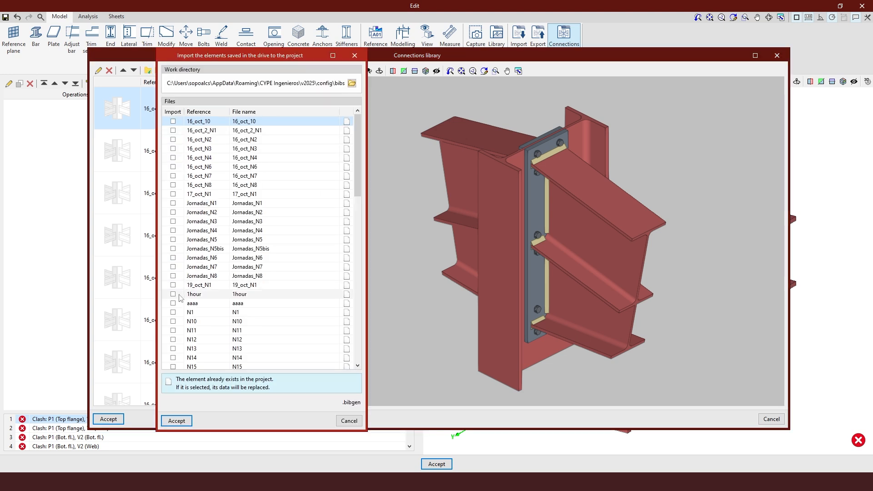
pyautogui.scroll(-20, 180, 298)
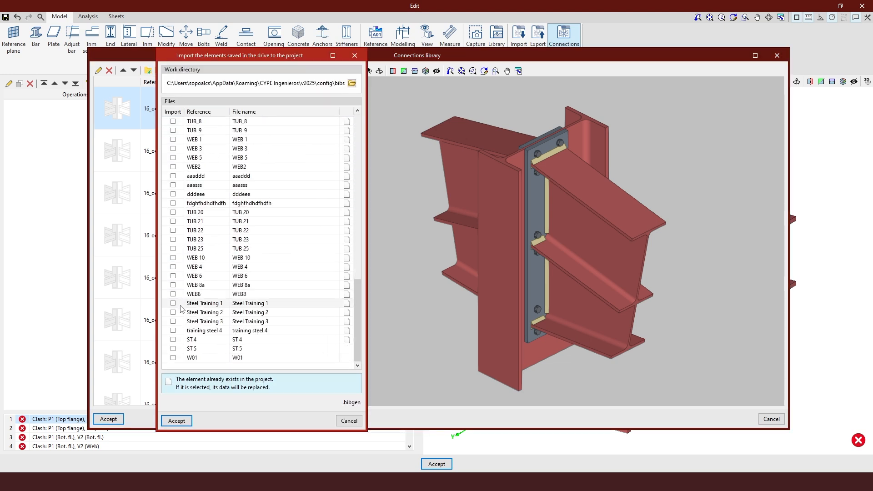
pyautogui.click(178, 420)
pyautogui.scroll(-20, 165, 384)
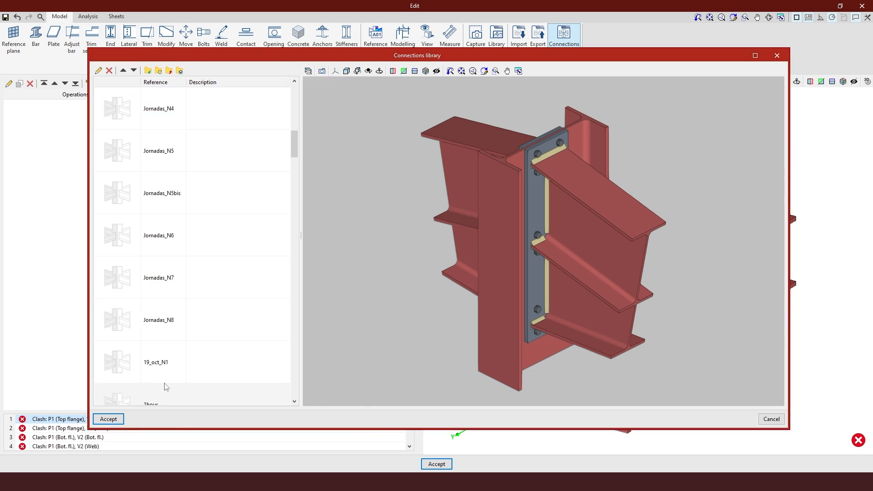
pyautogui.click(108, 419)
# - Import the ST 5 connection from the library into the node with the default section assignment
pyautogui.click(522, 35)
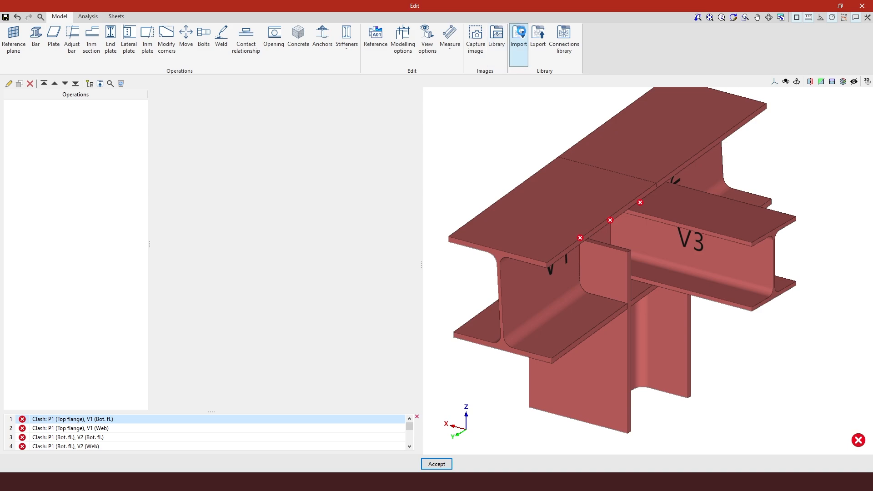
pyautogui.scroll(-20, 81, 318)
pyautogui.scroll(-1, 87, 334)
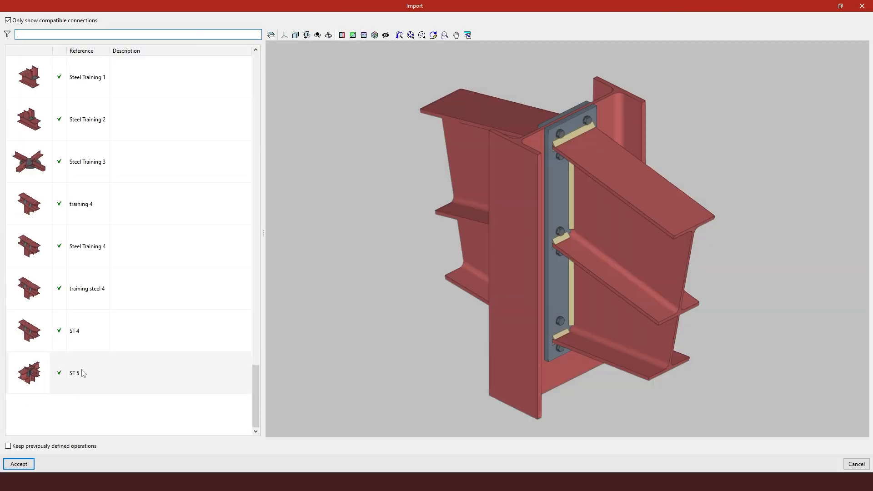
pyautogui.click(80, 373)
pyautogui.click(27, 466)
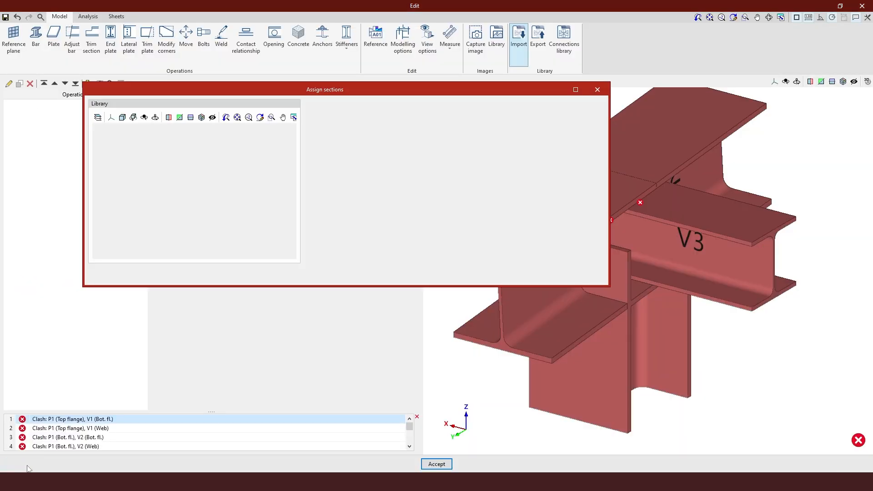
pyautogui.click(103, 276)
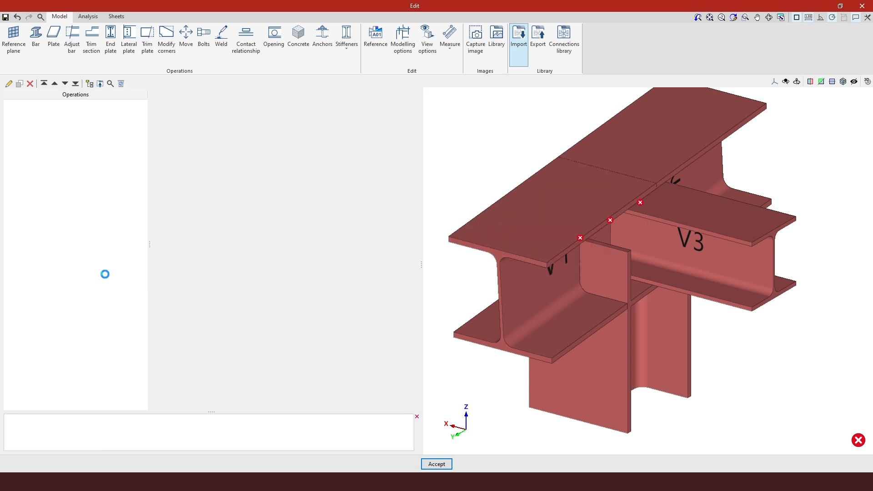
# - Delete the imported group GROUP1 together with all its operations
pyautogui.moveTo(596, 219)
pyautogui.keyDown('shift'); pyautogui.mouseDown(button='middle')
pyautogui.moveTo(632, 232)
pyautogui.moveTo(749, 228)
pyautogui.moveTo(757, 201)
pyautogui.moveTo(552, 227)
pyautogui.moveTo(588, 207)
pyautogui.mouseUp(button='middle'); pyautogui.keyUp('shift')
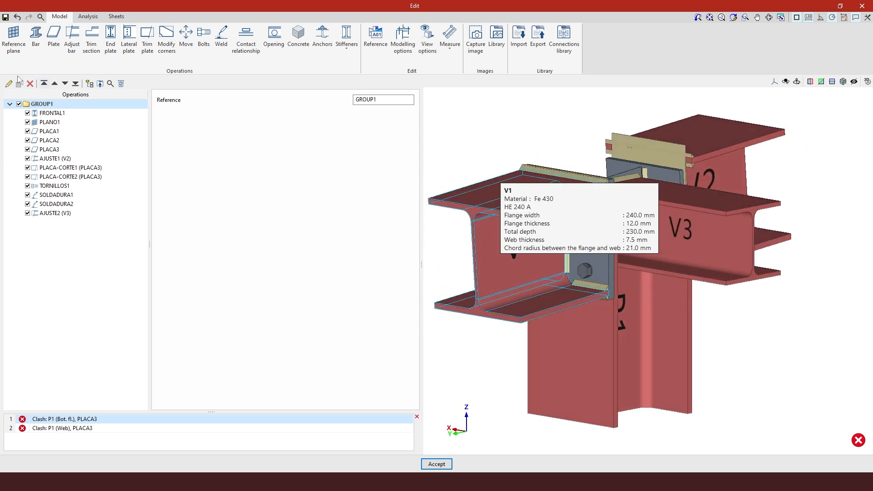
pyautogui.click(30, 84)
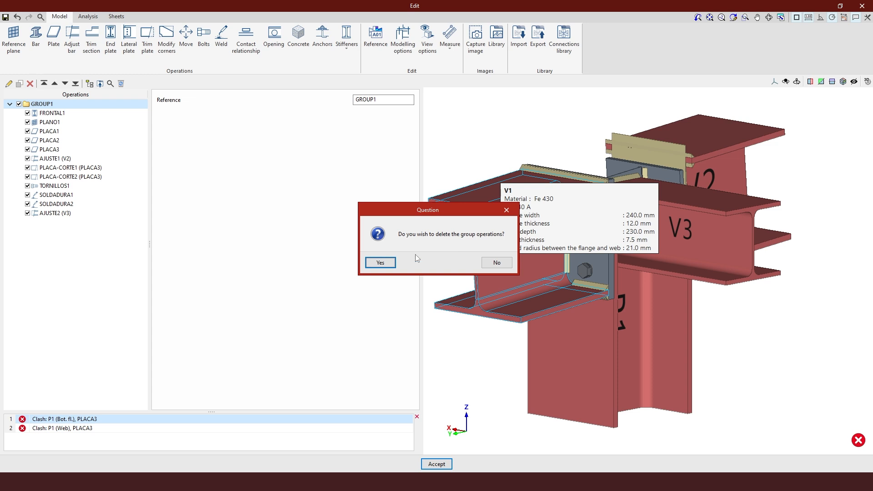
pyautogui.click(379, 263)
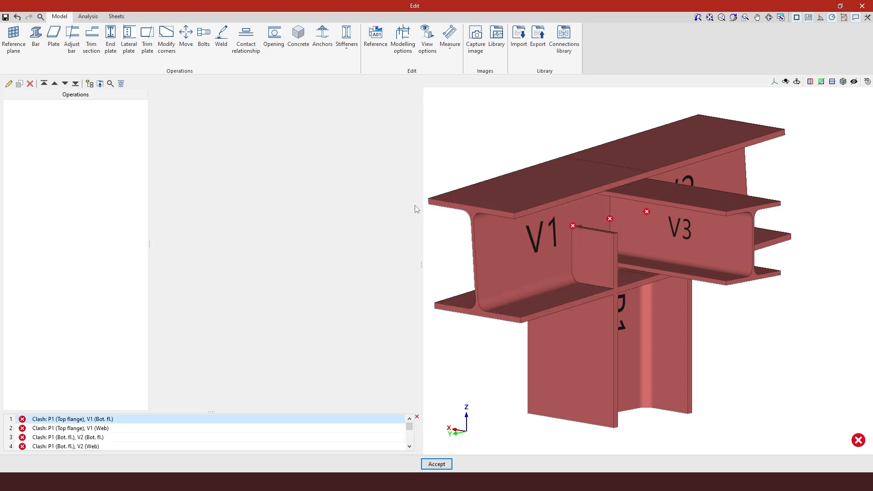
# - Choose the ST 5 connection again from the library for import into the node
pyautogui.click(521, 48)
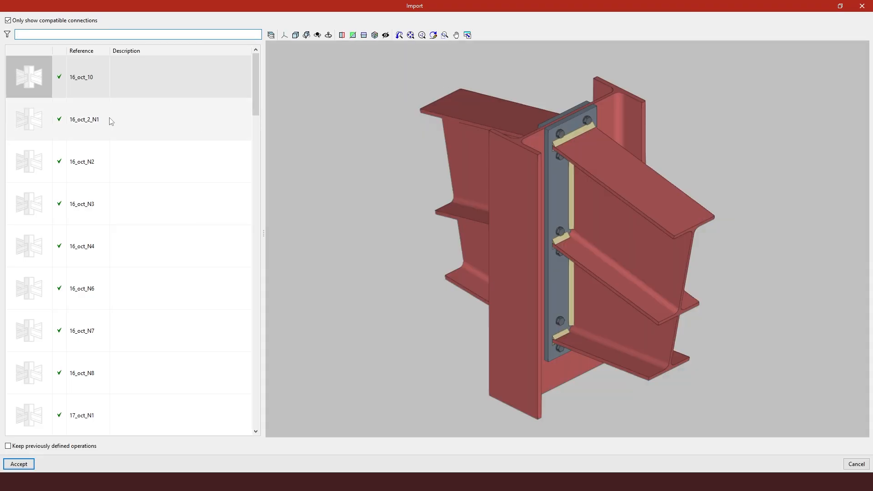
pyautogui.scroll(-10, 128, 398)
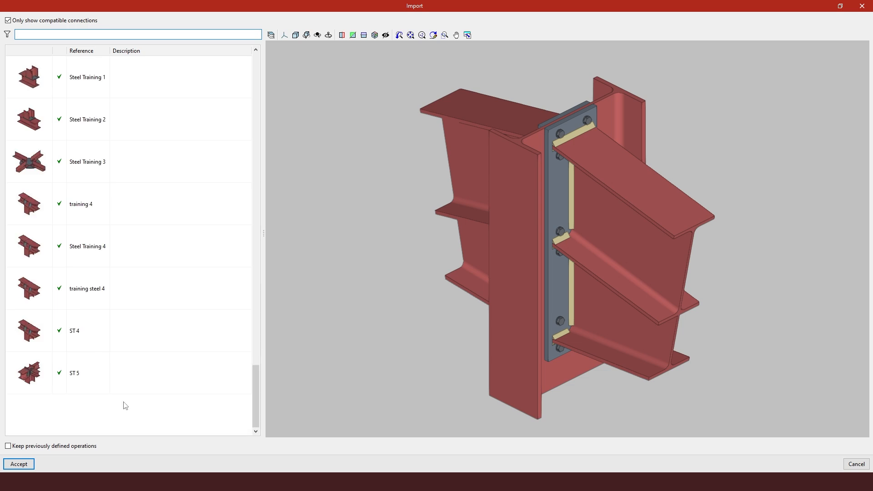
pyautogui.click(104, 375)
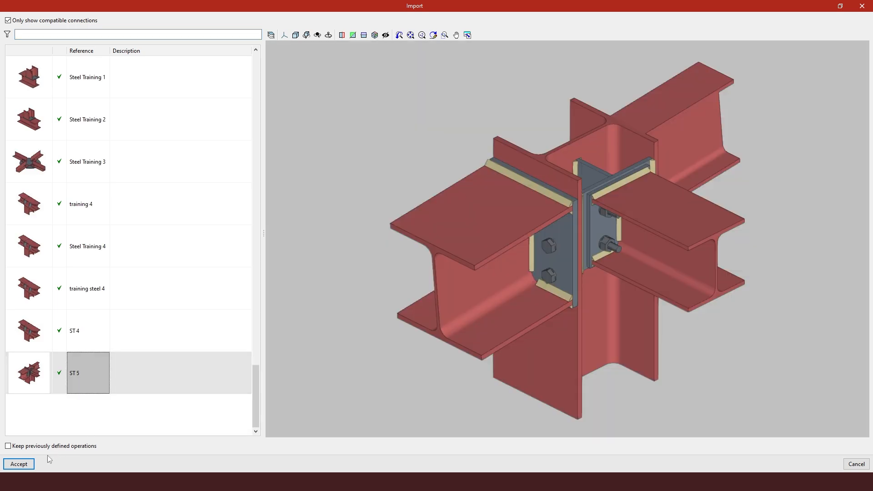
pyautogui.click(19, 464)
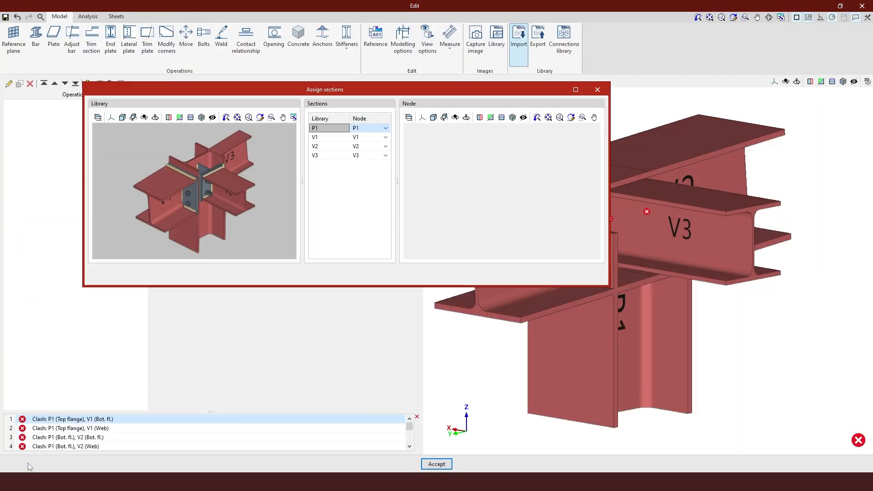
# - Assign library section V2 to node bar V3 and library section V3 to node bar V2, completing the import
pyautogui.moveTo(512, 193); pyautogui.dragTo(400, 183, button='middle')
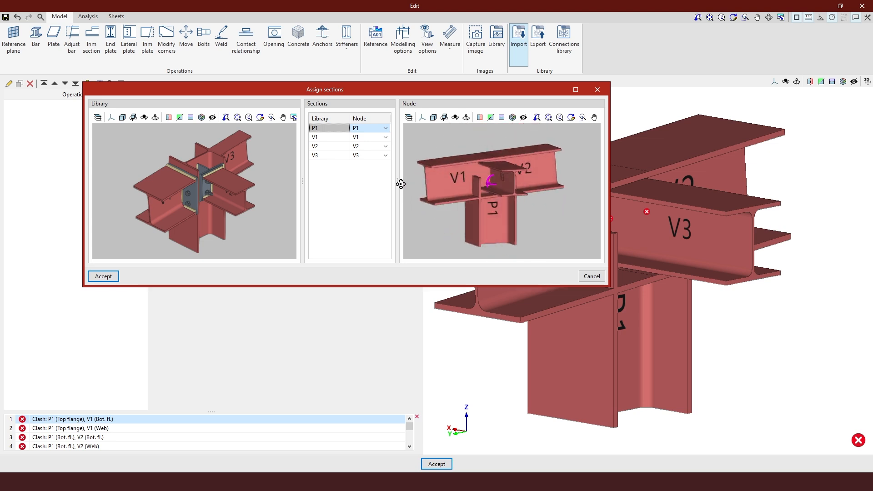
pyautogui.moveTo(186, 196)
pyautogui.mouseDown(button='middle')
pyautogui.moveTo(200, 188)
pyautogui.moveTo(170, 189)
pyautogui.moveTo(182, 189)
pyautogui.mouseUp(button='middle')
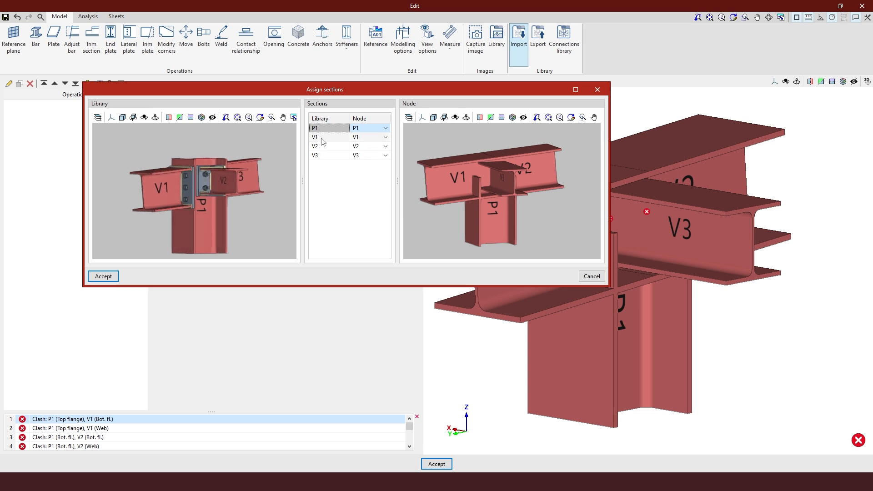
pyautogui.scroll(3, 174, 188)
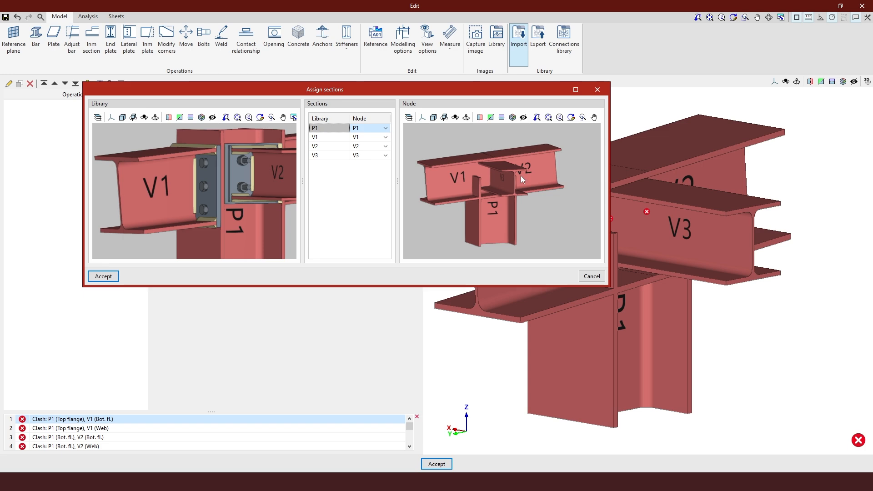
pyautogui.click(575, 90)
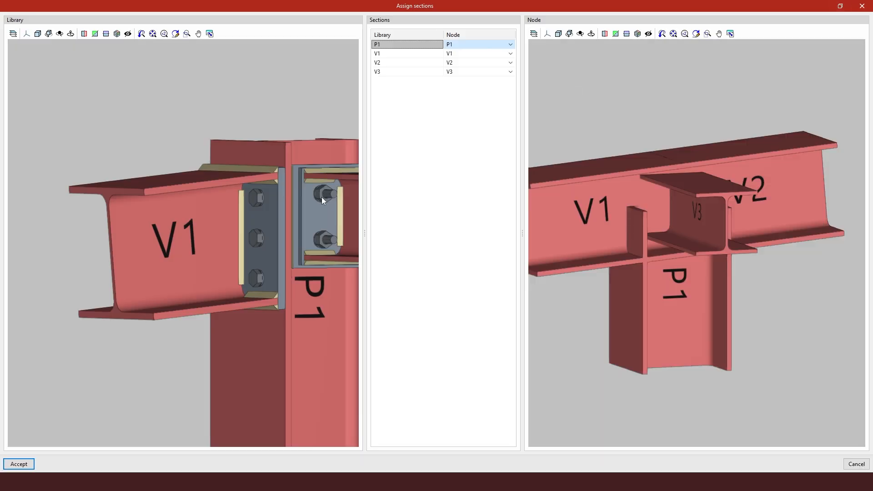
pyautogui.scroll(3, 579, 216)
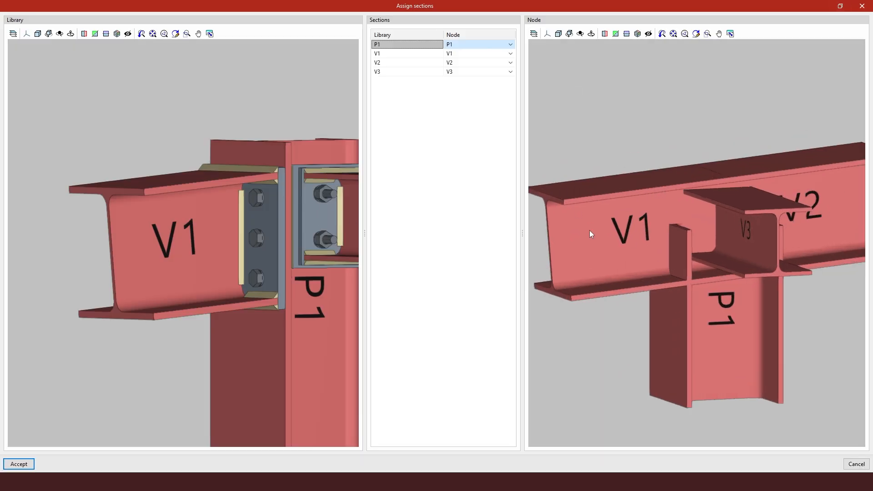
pyautogui.keyDown('shift'); pyautogui.moveTo(652, 268); pyautogui.dragTo(683, 290, button='middle'); pyautogui.keyUp('shift')
pyautogui.scroll(-5, 162, 279)
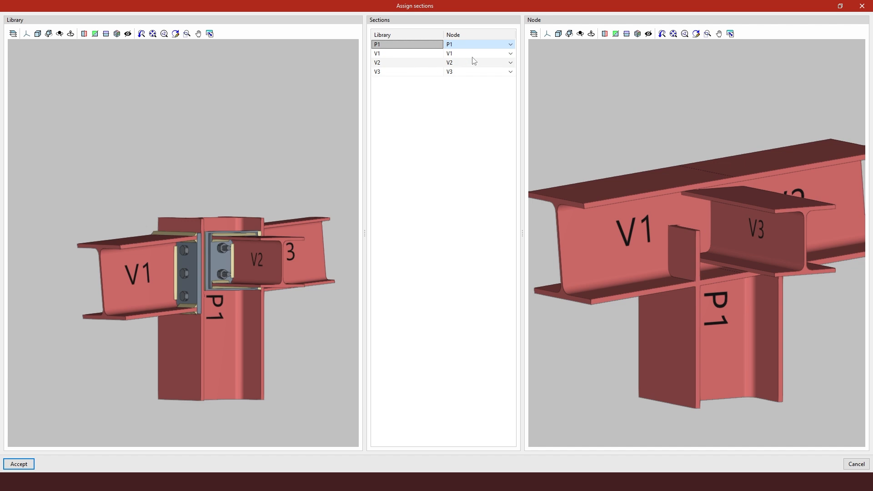
pyautogui.click(483, 63)
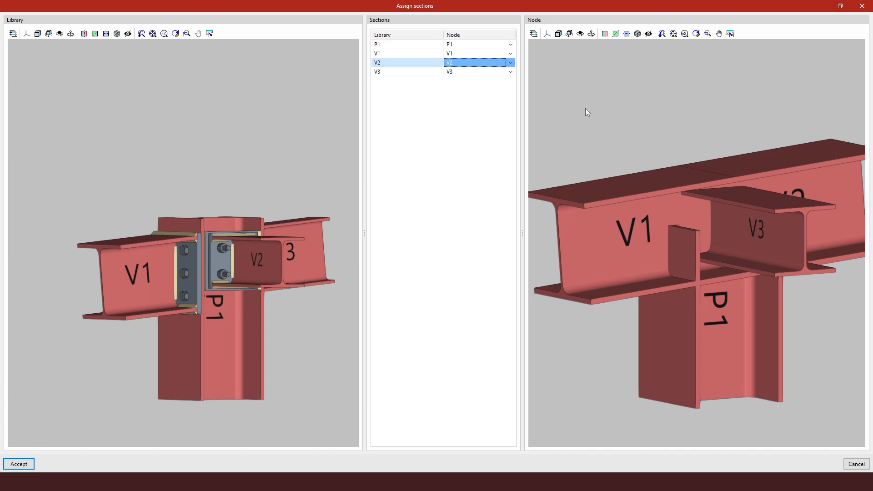
pyautogui.click(511, 63)
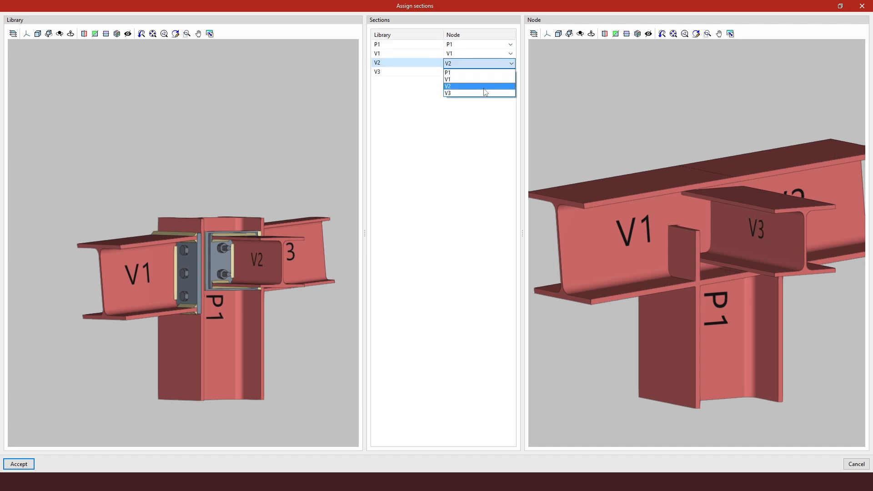
pyautogui.click(485, 93)
pyautogui.click(464, 72)
pyautogui.click(474, 73)
pyautogui.click(466, 95)
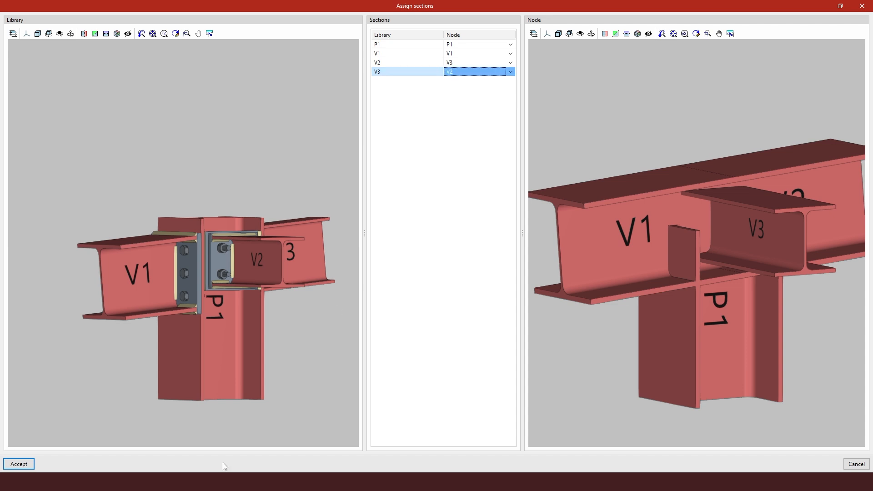
pyautogui.click(21, 465)
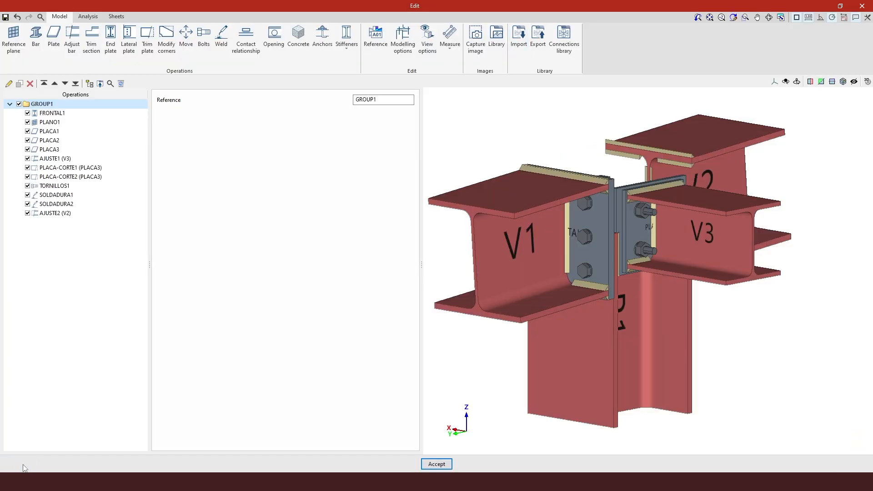
# - Add a bar adjustment operation and move it to the beginning of the operations group
pyautogui.moveTo(640, 326); pyautogui.dragTo(673, 288, button='middle')
pyautogui.moveTo(626, 283); pyautogui.dragTo(606, 254, button='middle')
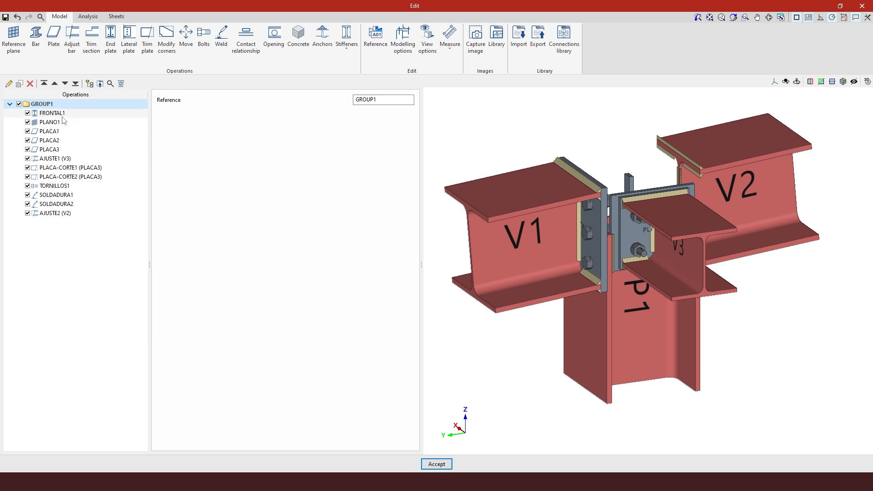
pyautogui.click(73, 45)
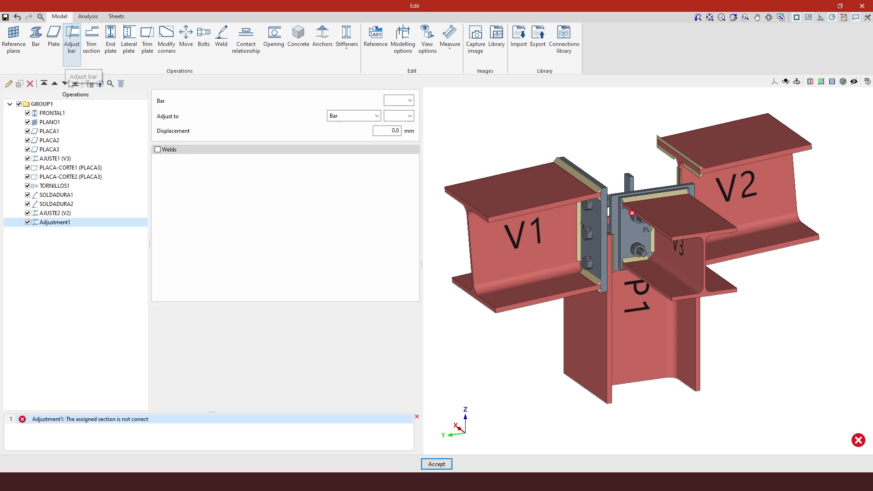
pyautogui.click(45, 83)
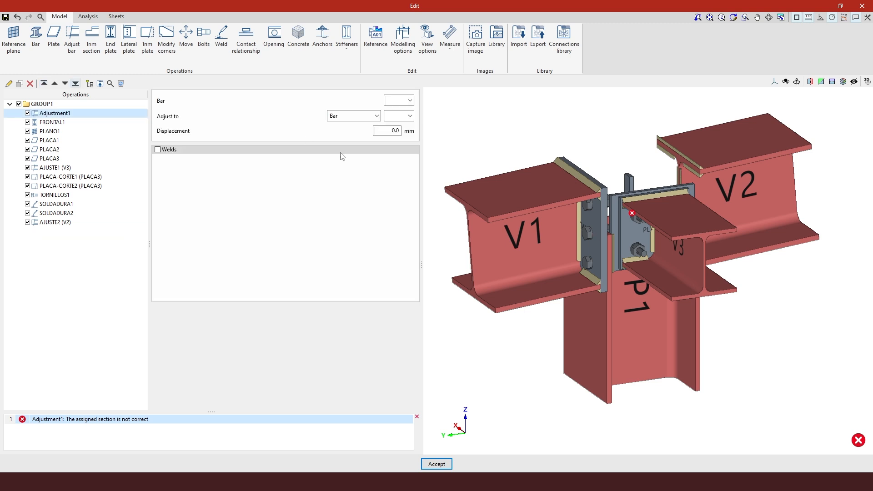
# - Set the new operation to adjust bar P1 to the furthest face of bar V2
pyautogui.click(402, 100)
pyautogui.click(401, 116)
pyautogui.click(411, 117)
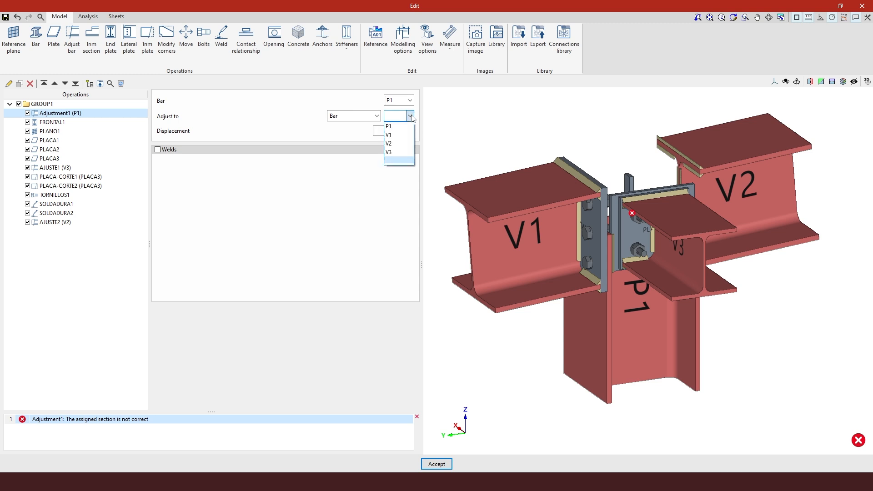
pyautogui.click(396, 143)
pyautogui.click(410, 118)
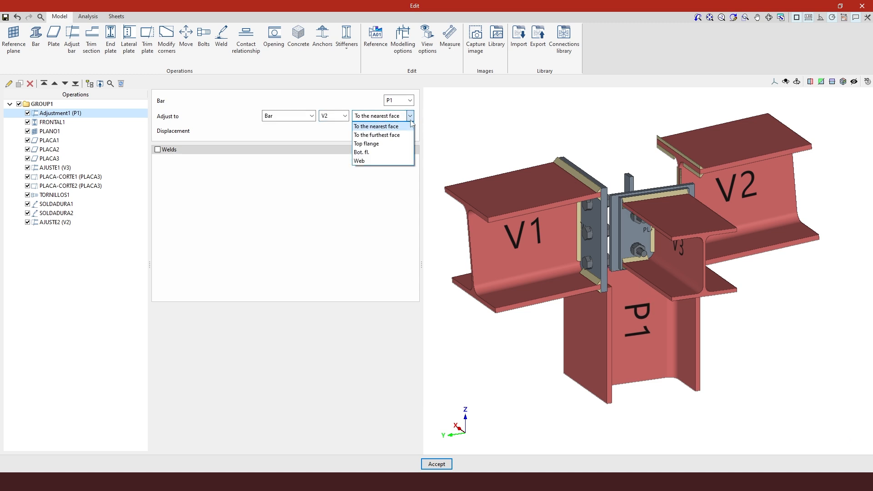
pyautogui.click(400, 134)
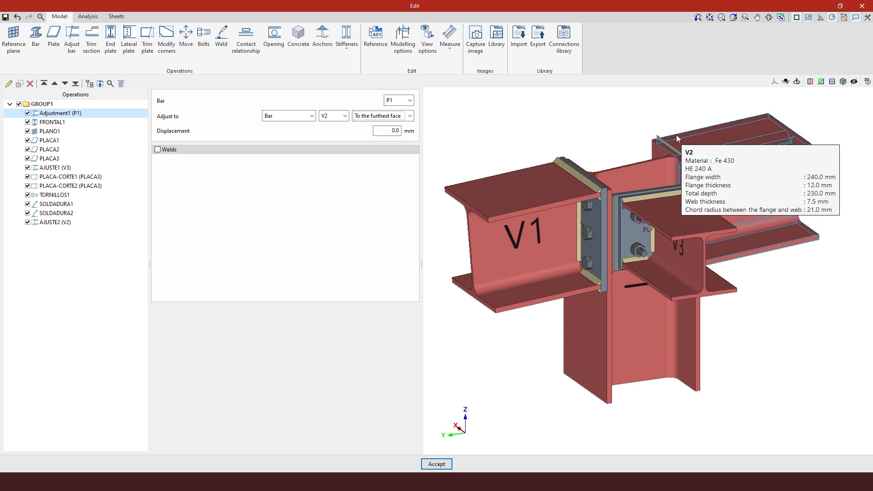
# - Examine the adjusted head of column P1 and the plate PLACA3 on its web from several sides
pyautogui.moveTo(753, 146); pyautogui.dragTo(824, 171, button='middle')
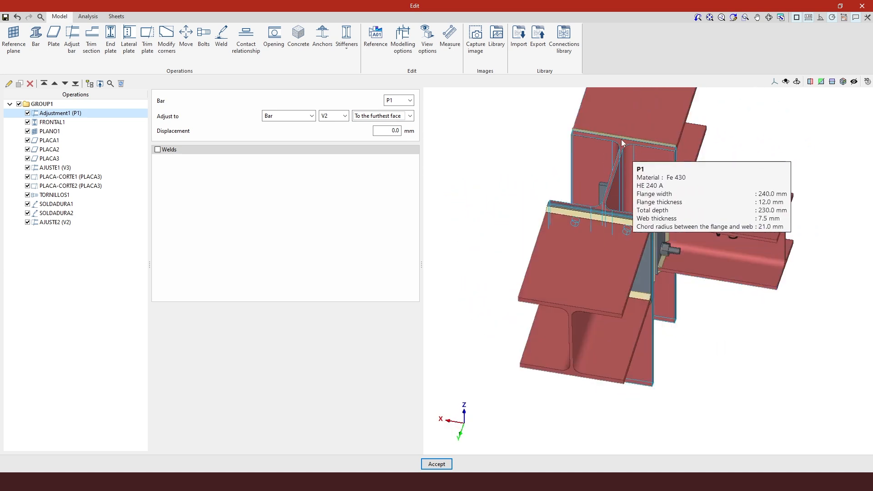
pyautogui.scroll(-5, 622, 139)
pyautogui.moveTo(670, 190); pyautogui.dragTo(597, 170, button='middle')
pyautogui.scroll(6, 598, 169)
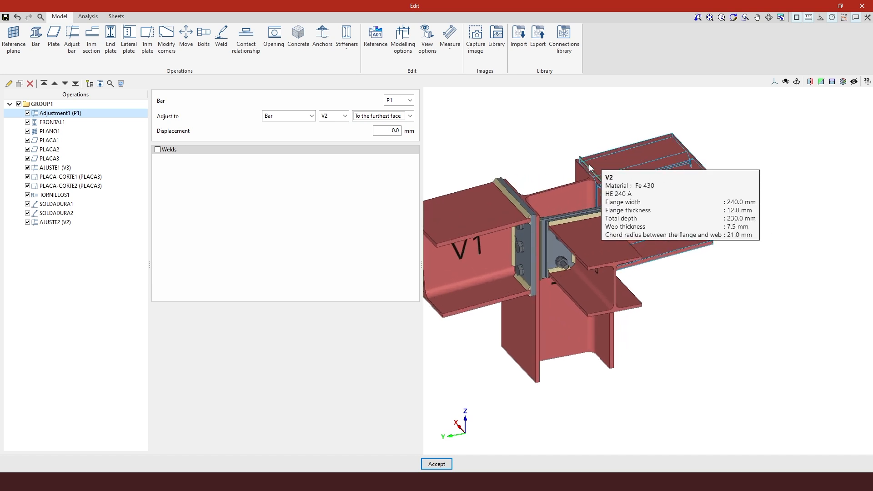
pyautogui.moveTo(603, 194); pyautogui.dragTo(718, 199, button='middle')
pyautogui.scroll(6, 545, 245)
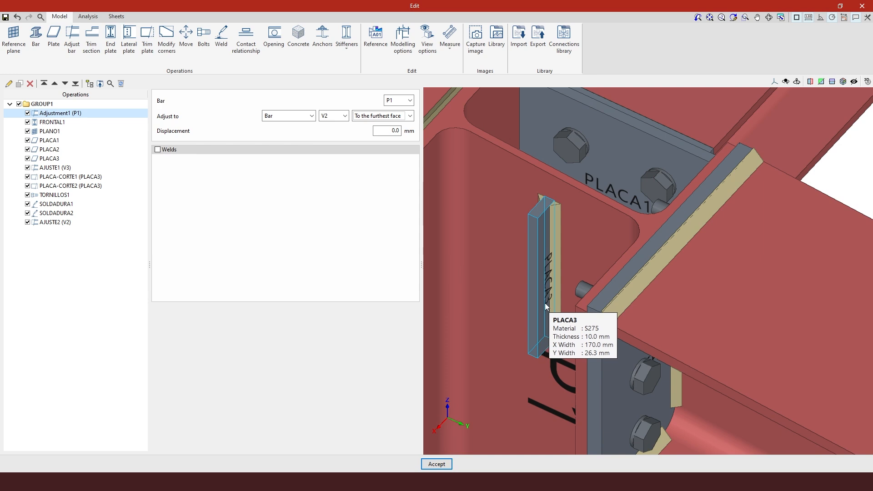
pyautogui.scroll(1, 546, 304)
pyautogui.moveTo(547, 303); pyautogui.dragTo(422, 300, button='middle')
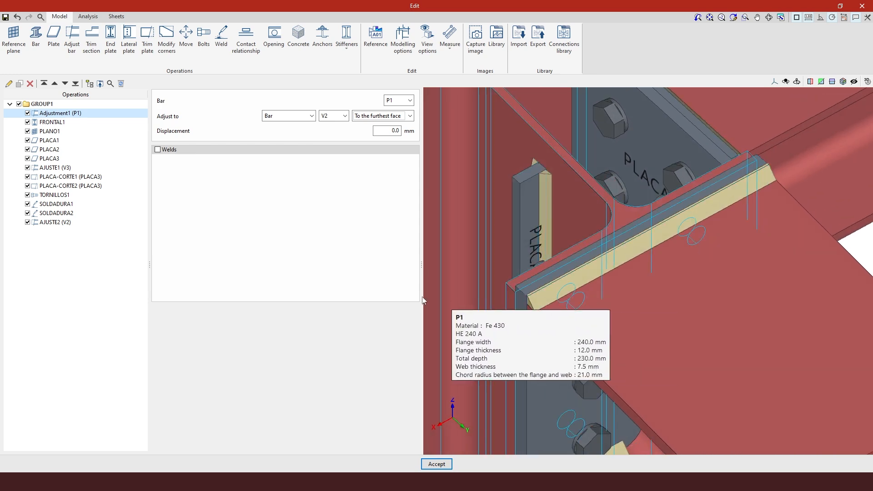
# - Set plate PLACA3's Z displacement from reference plane PLANO1 to 0 mm
pyautogui.click(64, 159)
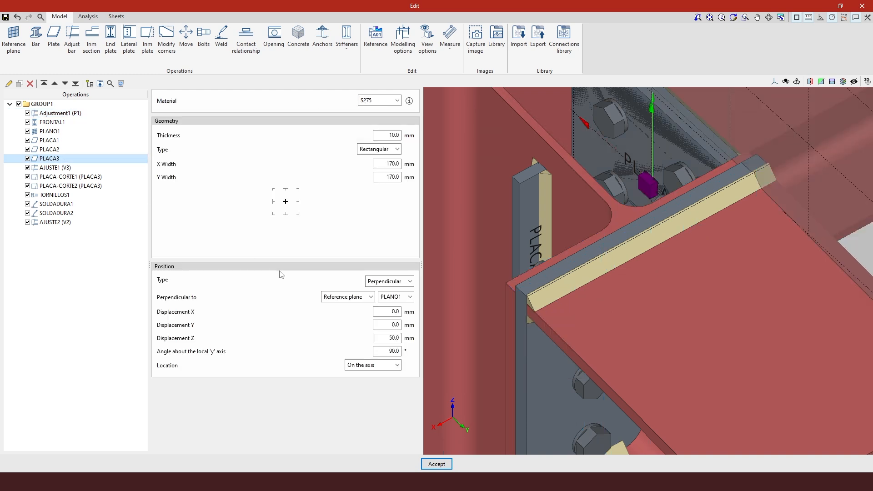
pyautogui.scroll(-3, 619, 218)
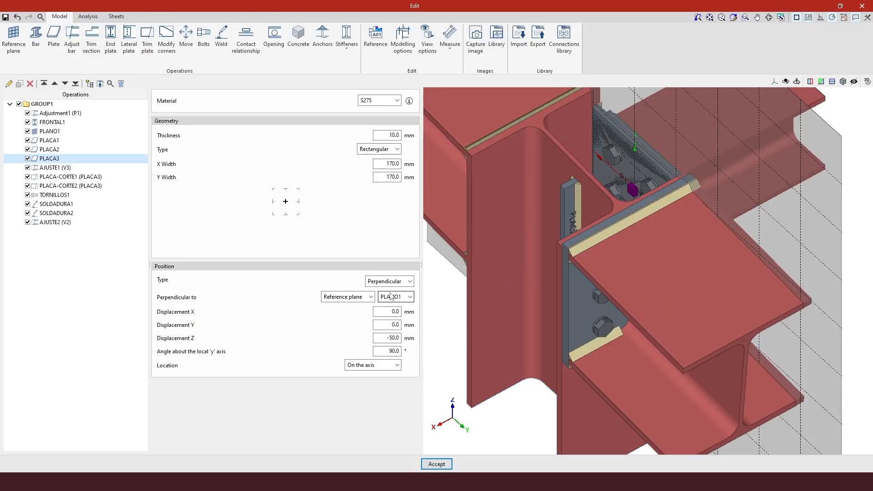
pyautogui.scroll(-5, 517, 247)
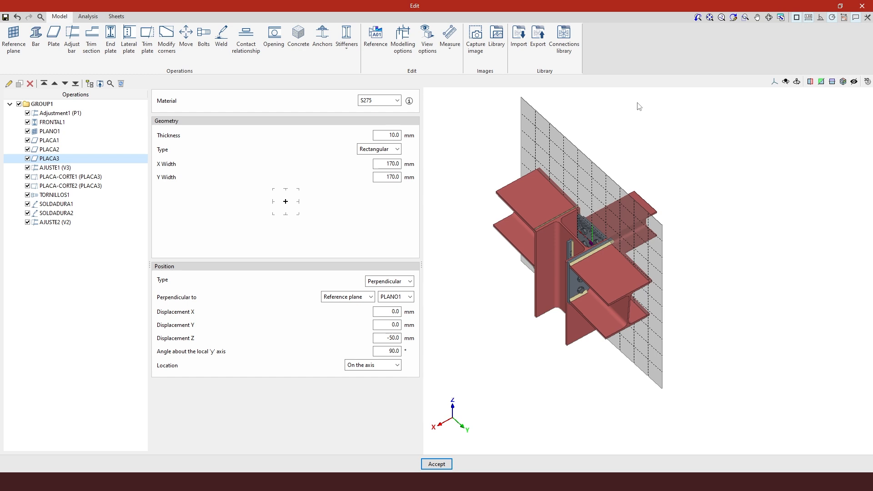
pyautogui.scroll(1, 639, 107)
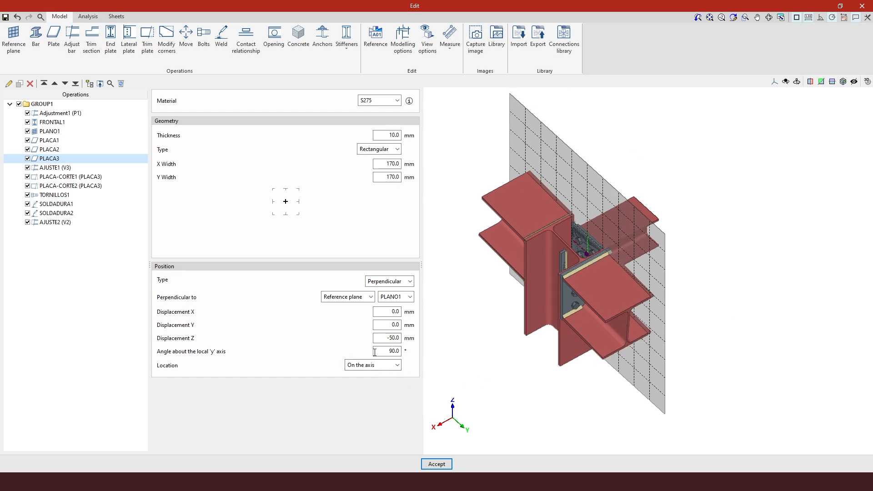
pyautogui.moveTo(375, 339); pyautogui.dragTo(450, 339)
pyautogui.click(388, 323)
# - Widen plate PLACA3 to a Y width of 200 mm so it reaches the column web, and accept the connection edits
pyautogui.keyDown('shift'); pyautogui.moveTo(649, 285); pyautogui.dragTo(577, 298, button='middle'); pyautogui.keyUp('shift')
pyautogui.scroll(6, 577, 298)
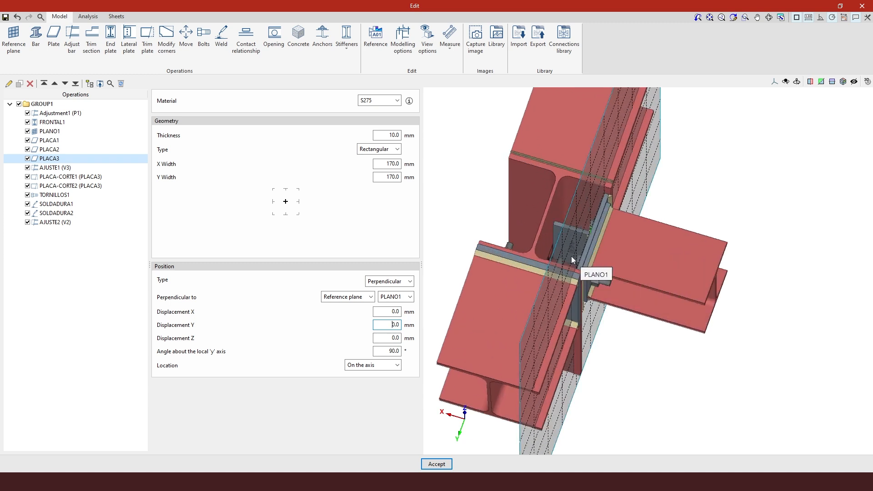
pyautogui.keyDown('shift'); pyautogui.moveTo(559, 252); pyautogui.dragTo(574, 249, button='middle'); pyautogui.keyUp('shift')
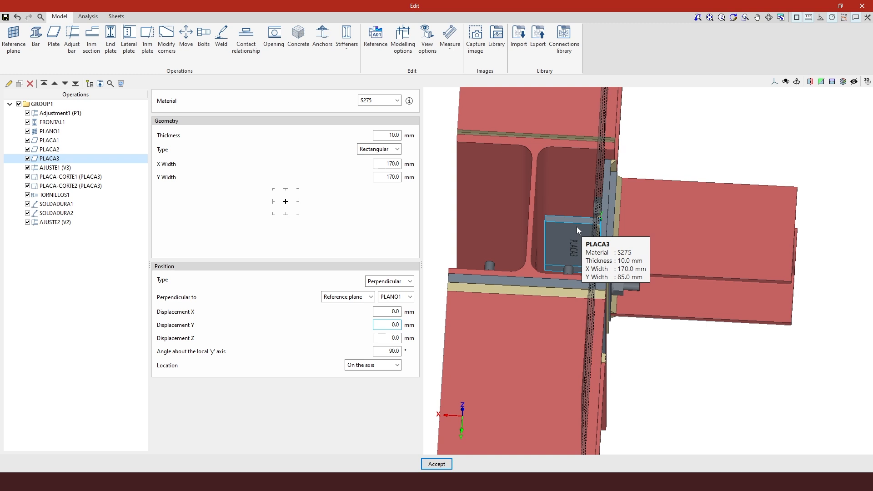
pyautogui.click(388, 177)
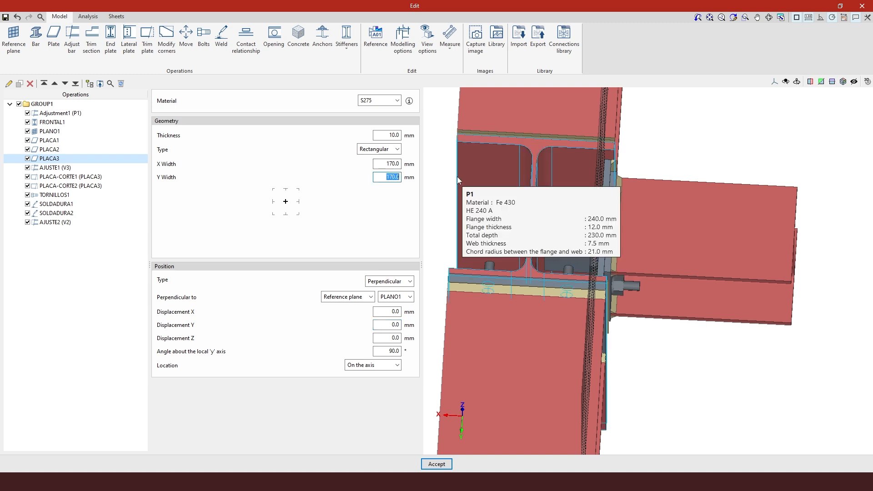
pyautogui.write('200')
pyautogui.press('Tab')
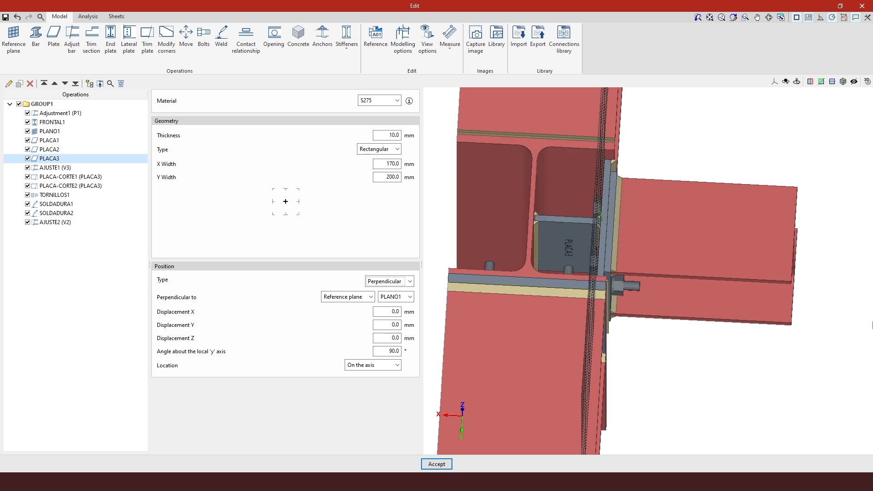
pyautogui.keyDown('shift'); pyautogui.moveTo(553, 392); pyautogui.dragTo(514, 354, button='middle'); pyautogui.keyUp('shift')
pyautogui.scroll(-5, 514, 354)
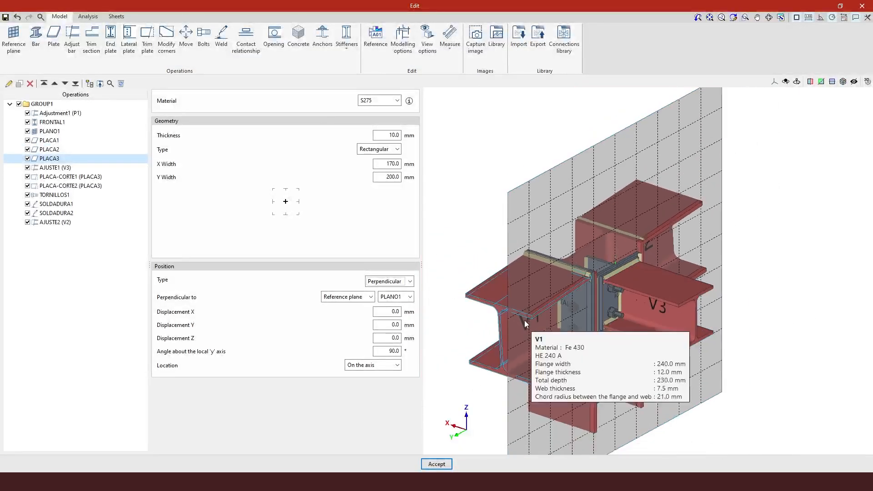
pyautogui.scroll(4, 500, 359)
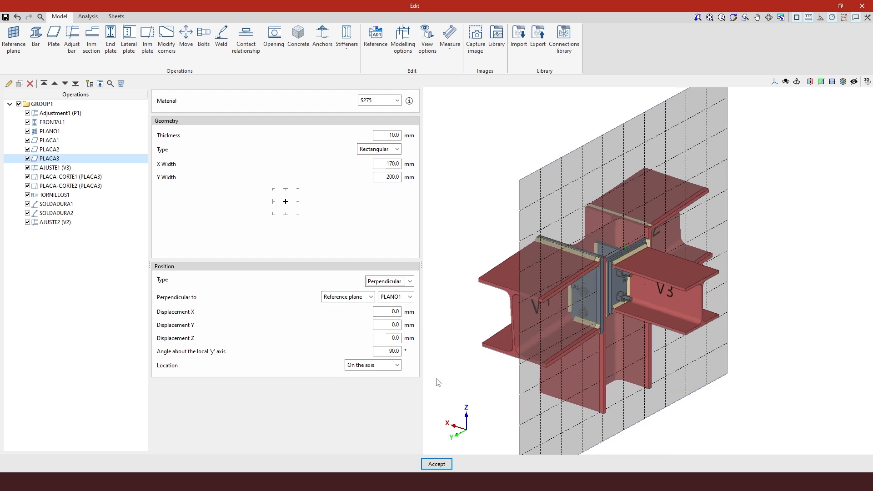
pyautogui.click(436, 464)
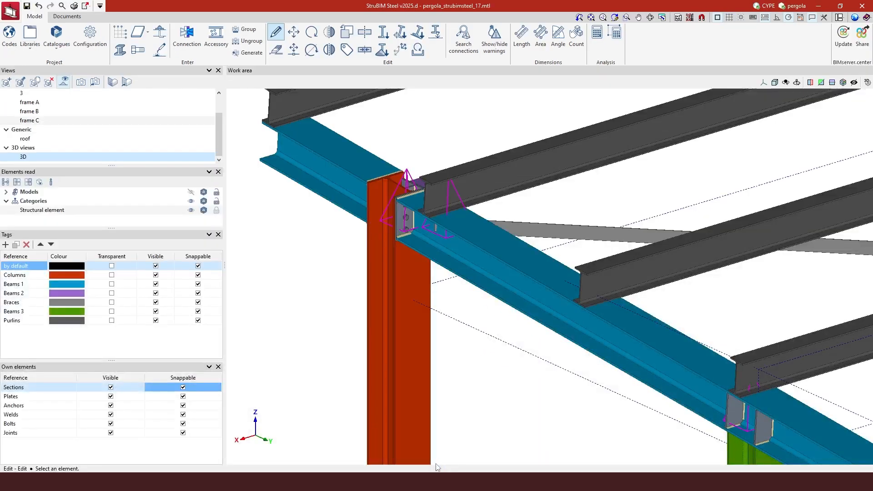
# - Examine the column head with the edited connection and the whole pergola structure in 3D
pyautogui.keyDown('shift'); pyautogui.moveTo(497, 273); pyautogui.dragTo(474, 276, button='middle'); pyautogui.keyUp('shift')
pyautogui.scroll(-3, 350, 237)
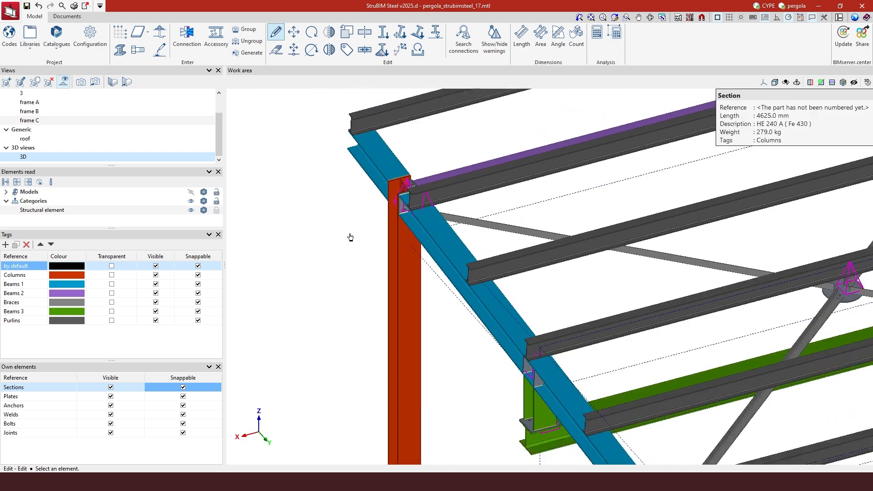
pyautogui.scroll(-2, 366, 209)
pyautogui.keyDown('shift'); pyautogui.moveTo(417, 226); pyautogui.dragTo(440, 231, button='middle'); pyautogui.keyUp('shift')
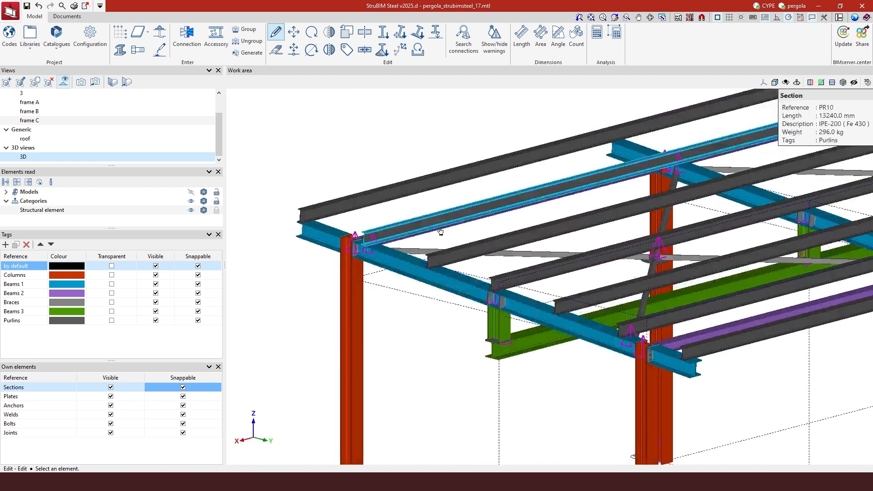
pyautogui.scroll(-5, 440, 230)
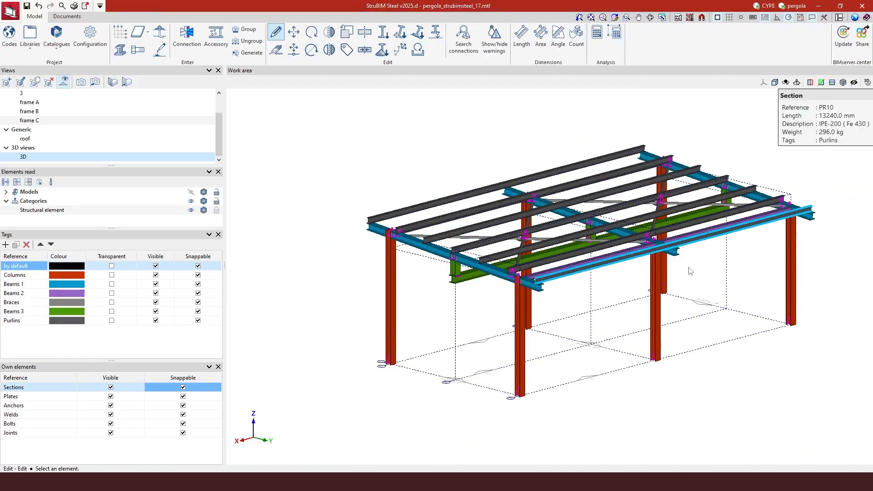